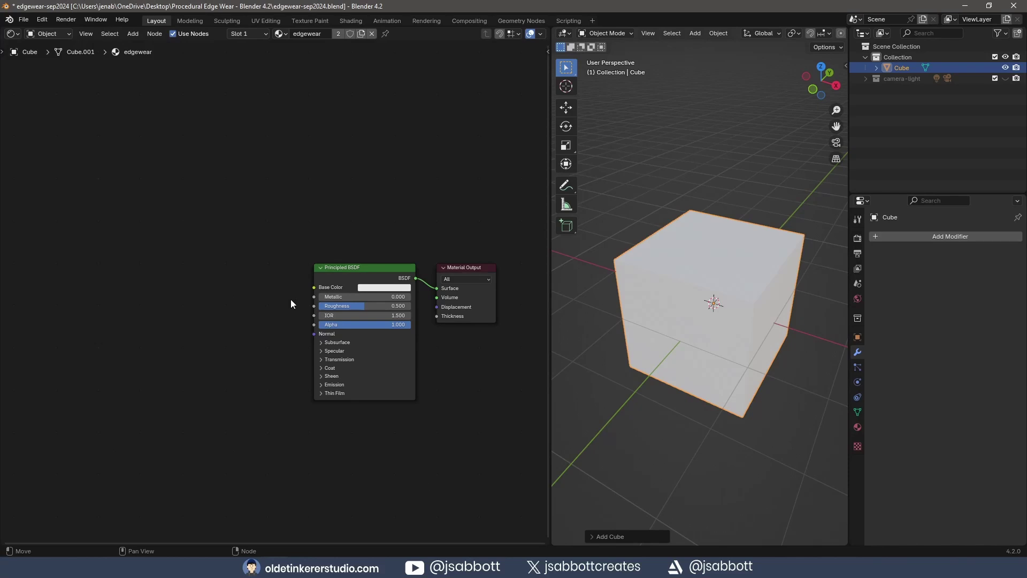
Zoom the node editor in on the edgewear material's Principled BSDF and Material Output nodes
scroll(205, 318, "up", 3)
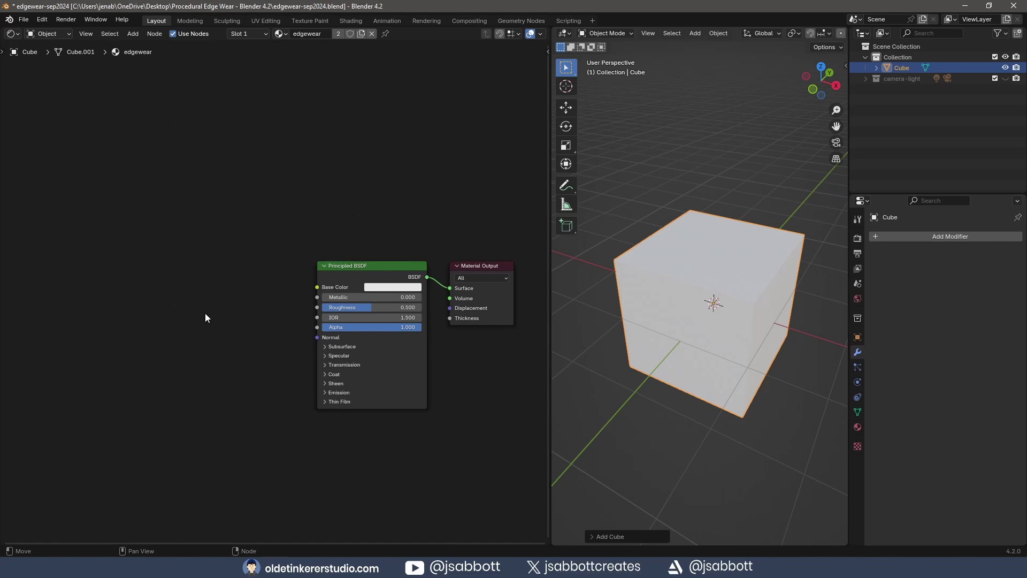
Add an Ambient Occlusion node with Inside on and Distance 0.3, its Color driving Base Color
key("shift+a")
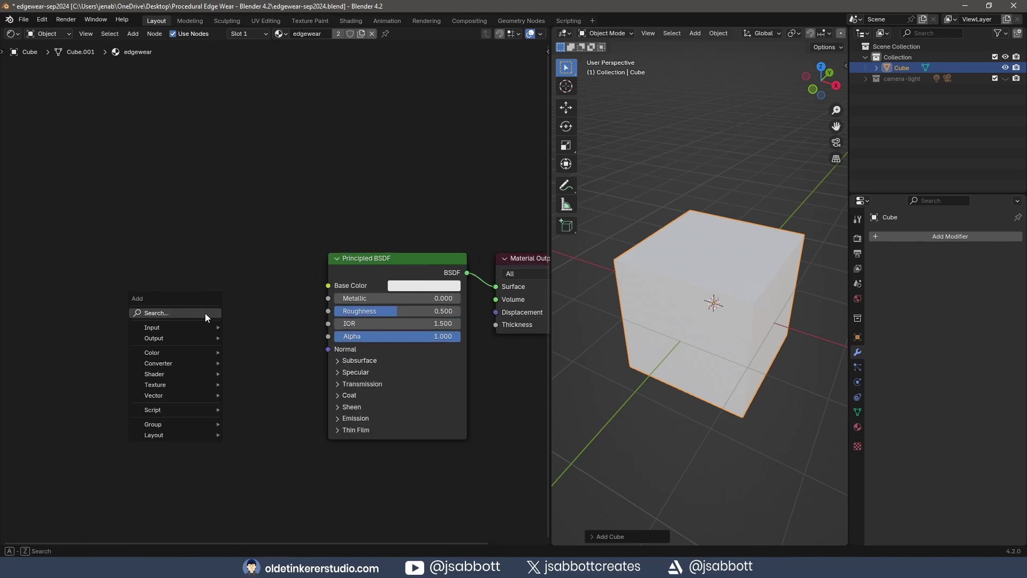
mouse_move(203, 327)
left_click(292, 124)
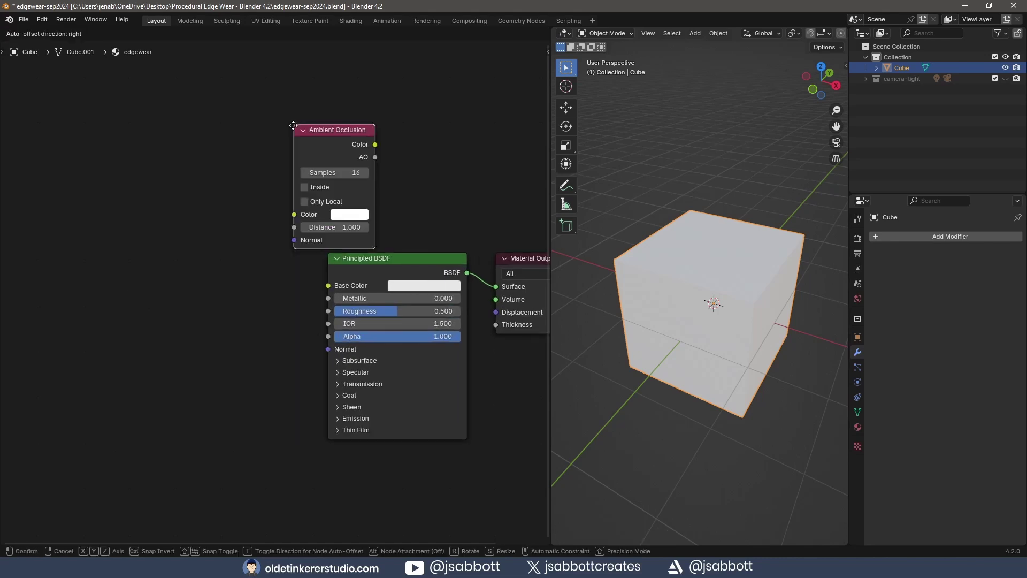
left_click(155, 321)
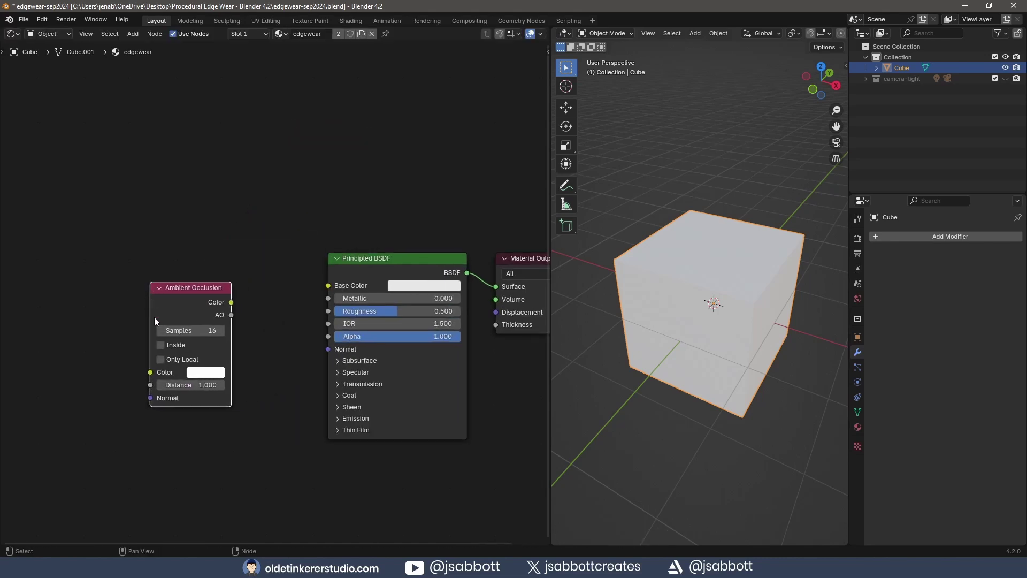
left_click(161, 346)
left_click_drag(231, 302, 328, 286)
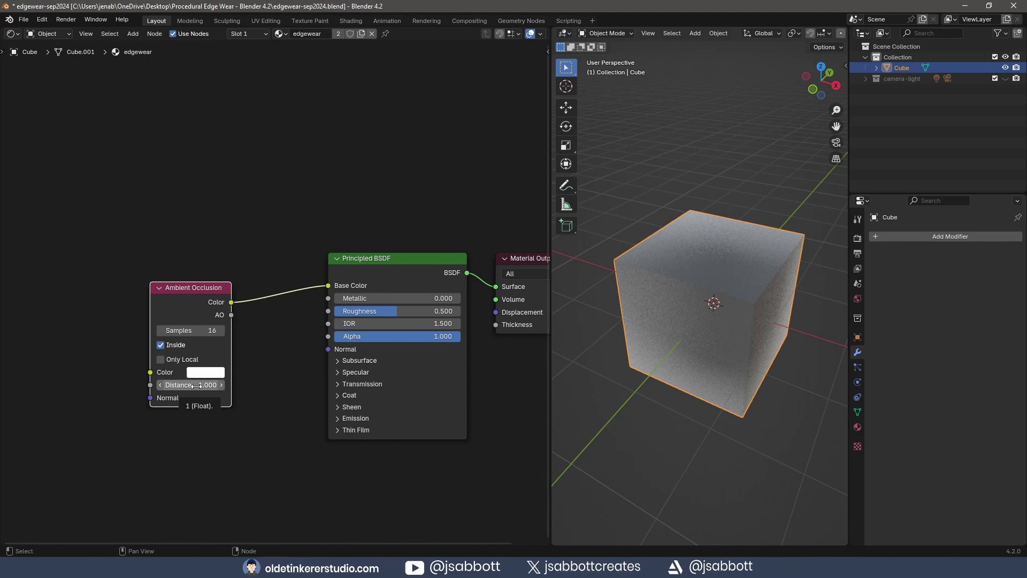
left_click_drag(199, 385, 178, 385)
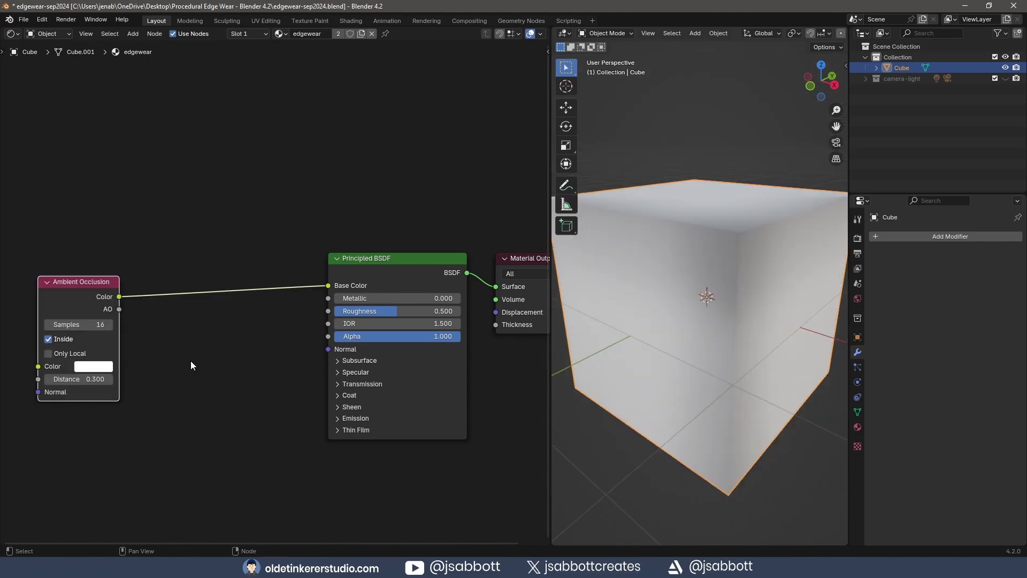
Insert an Ease Color Ramp with black stop at 0.600 after the AO, then place an AO duplicate below
key("shift+a")
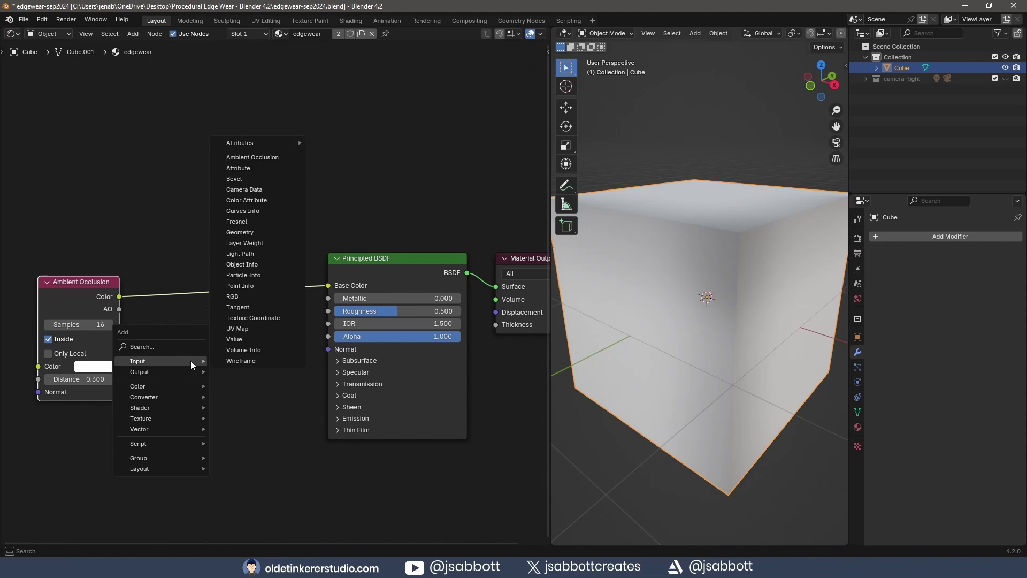
mouse_move(190, 398)
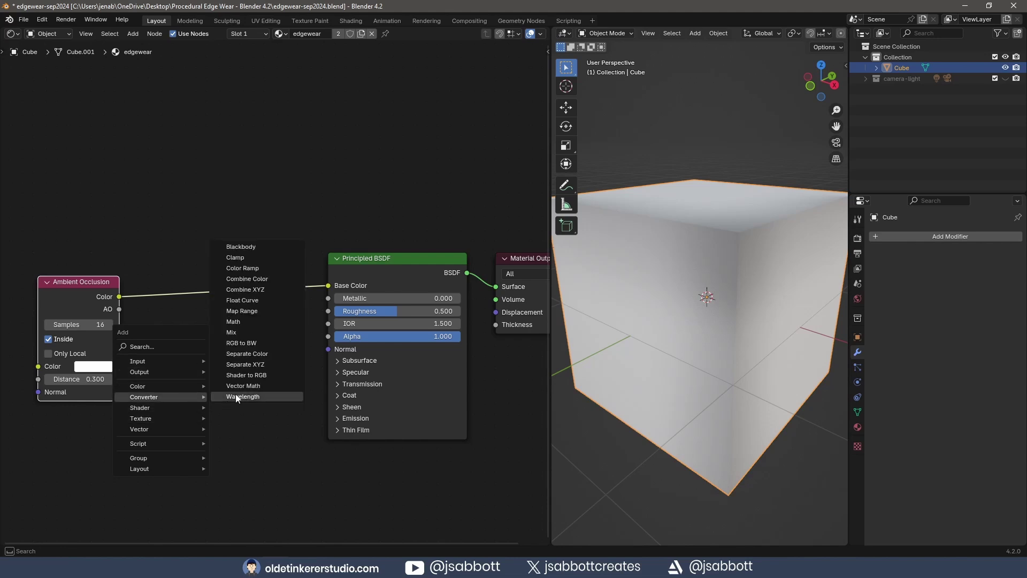
left_click(238, 279)
left_click(145, 263)
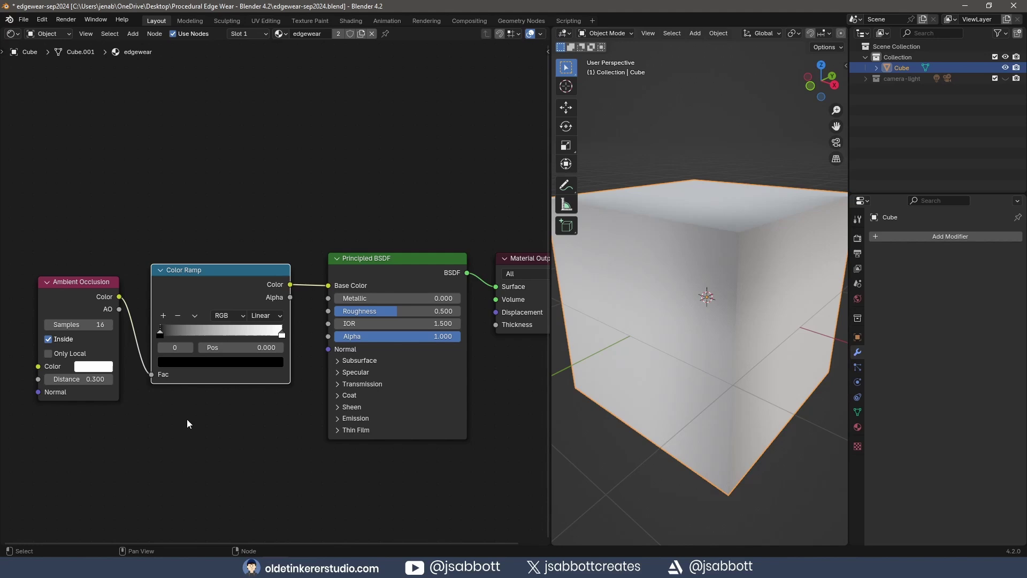
left_click(258, 316)
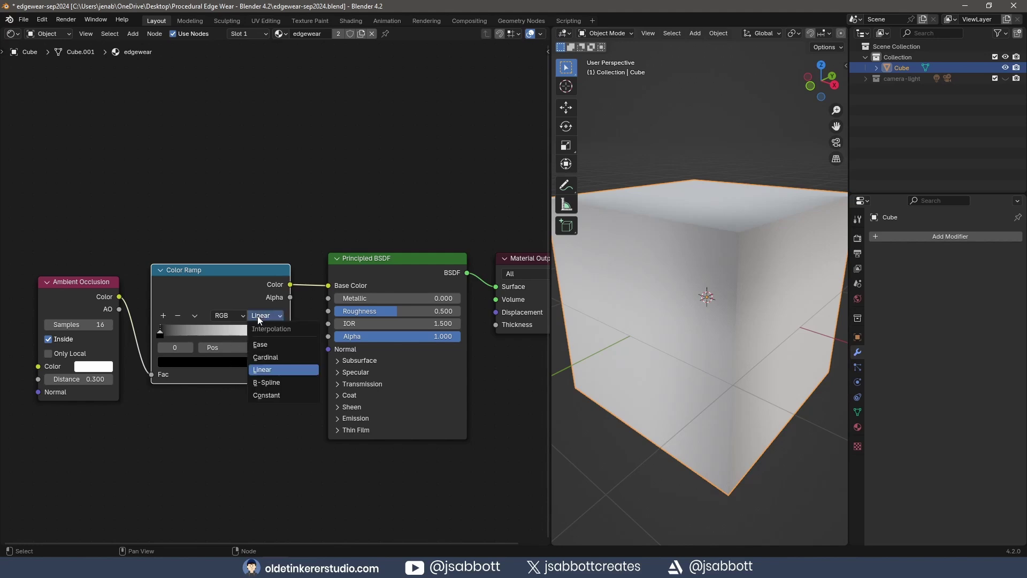
left_click(261, 345)
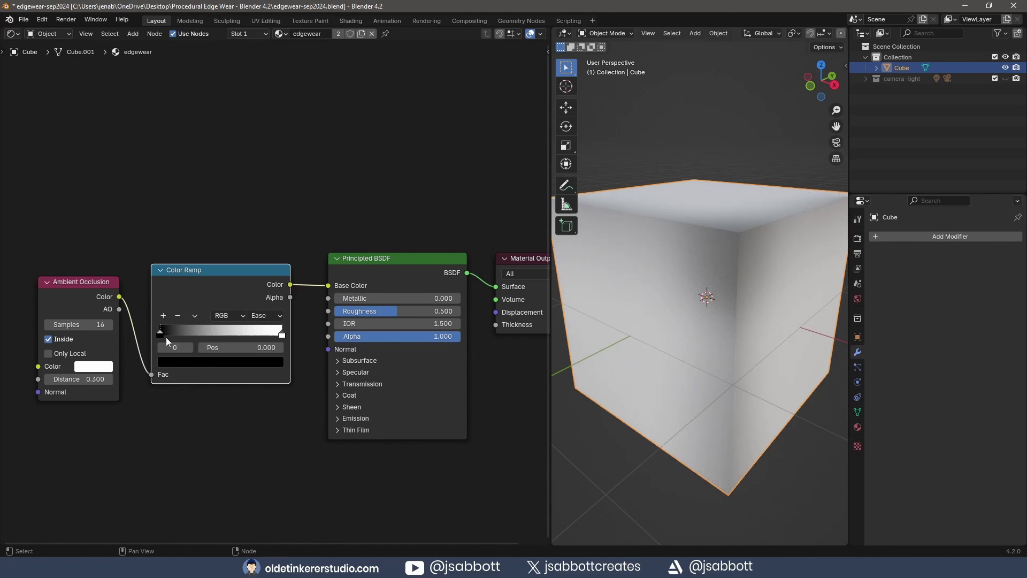
left_click(243, 347)
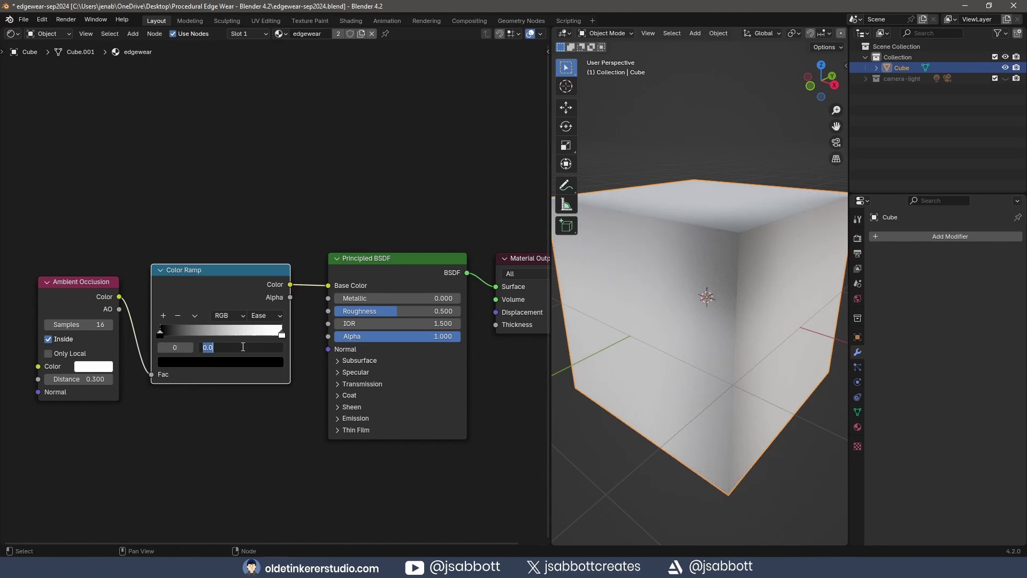
type(".6")
key("Return")
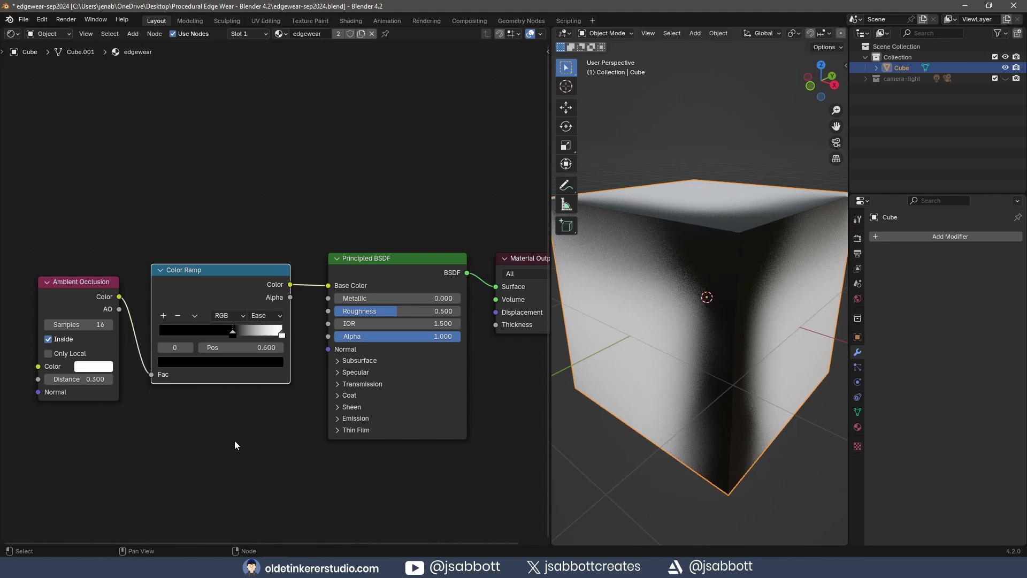
middle_click_drag(234, 441, 262, 339)
left_click_drag(95, 179, 95, 319)
Turn off Inside on the copied AO and add a Mix Color node in Value blend mode
left_click(77, 376)
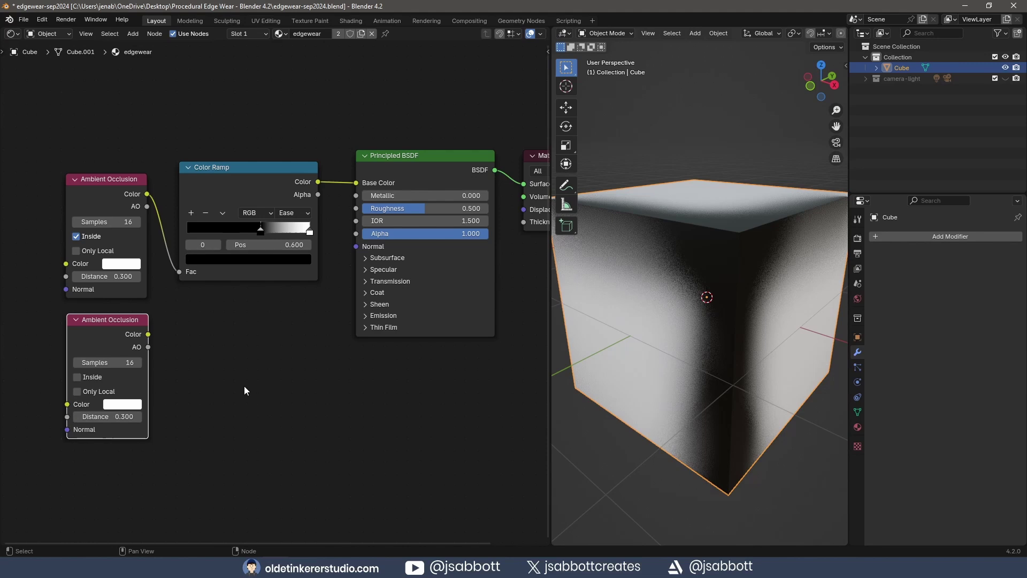
key("shift+a")
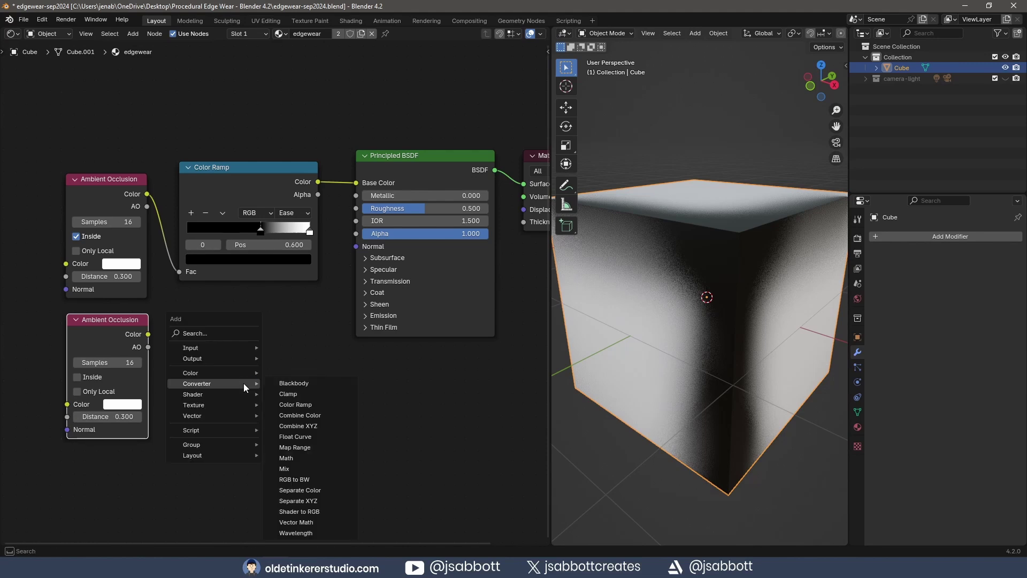
mouse_move(238, 372)
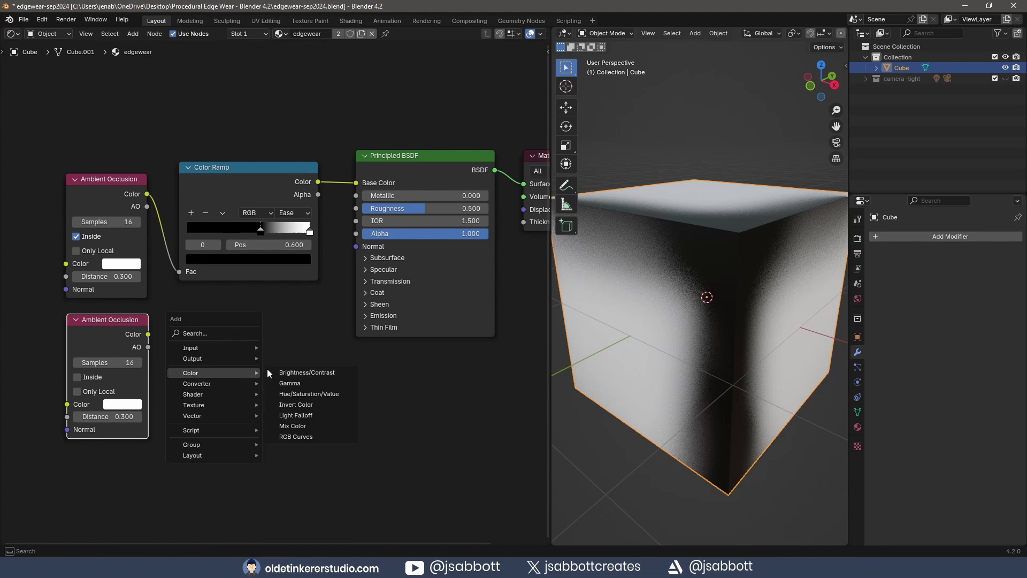
left_click(297, 427)
left_click(198, 310)
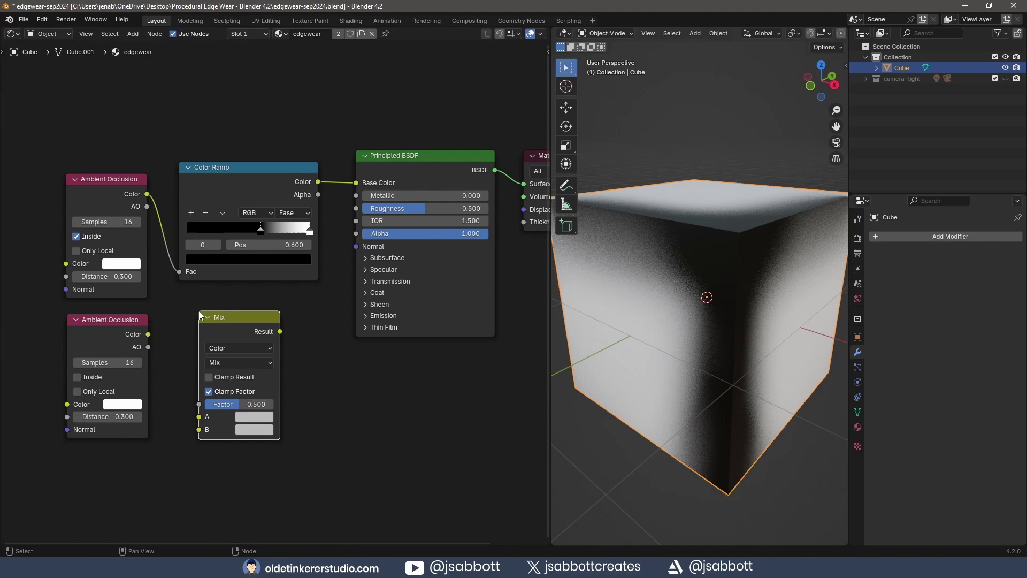
left_click(229, 362)
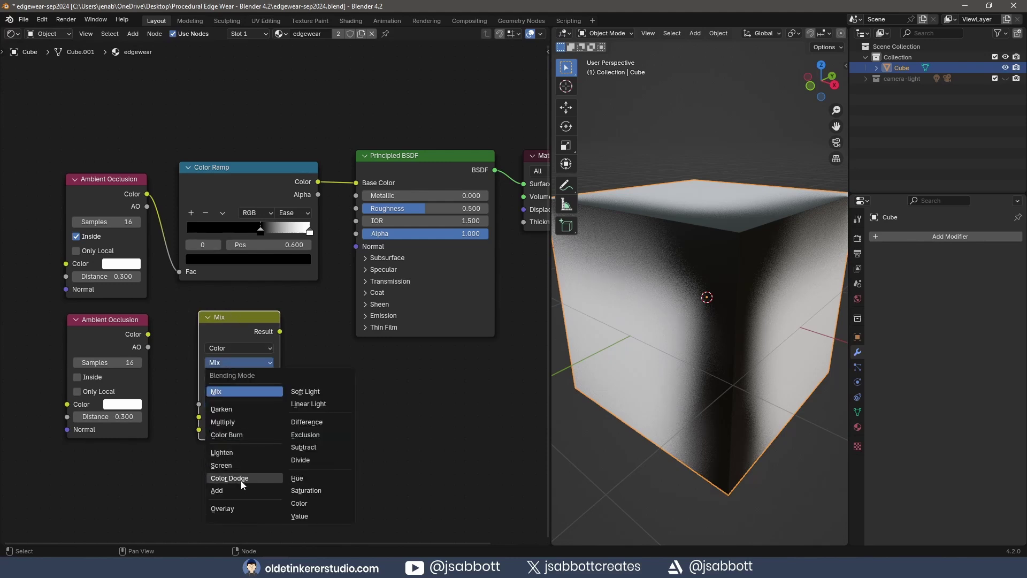
left_click(303, 516)
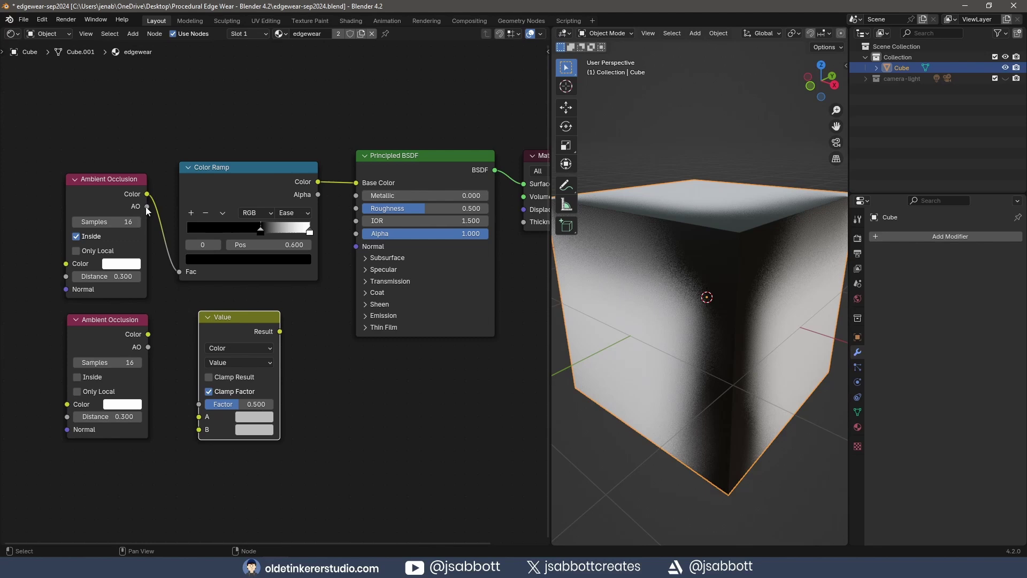
Wire both AO outputs into the Mix A and B inputs and its Result into the ramp's Fac
left_click_drag(145, 206, 185, 432)
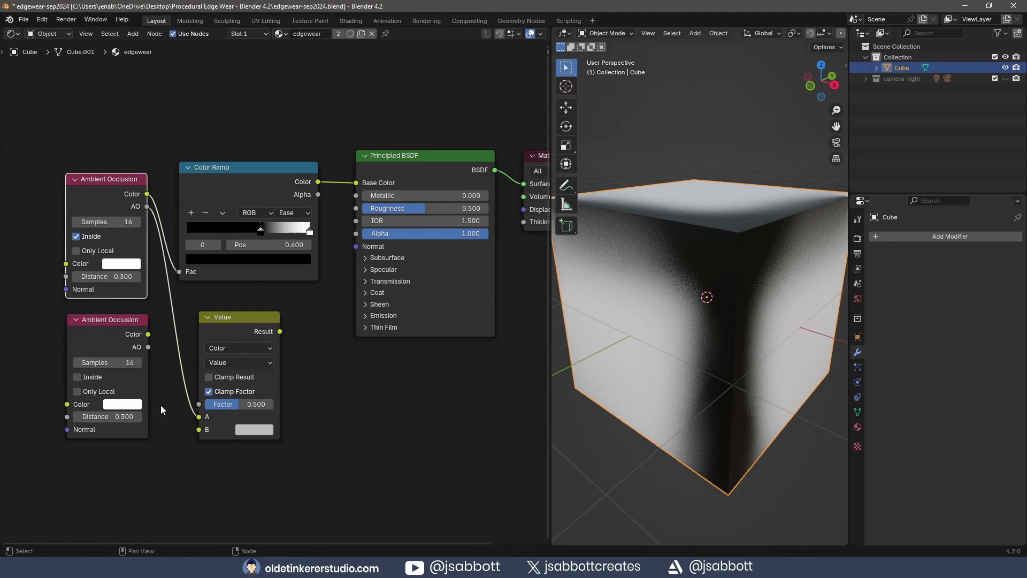
left_click_drag(149, 347, 199, 429)
left_click_drag(270, 300, 327, 259)
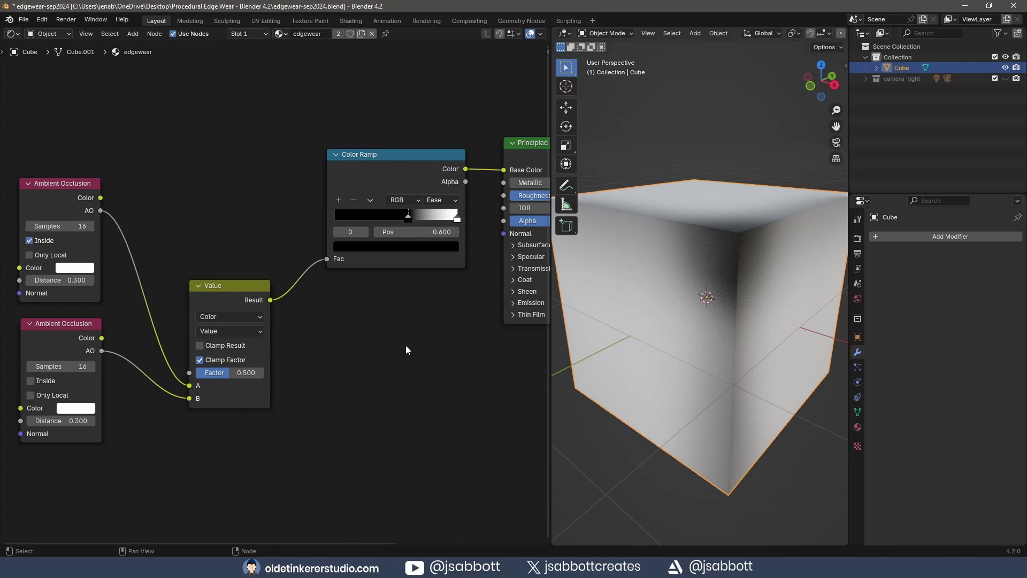
Duplicate the Value Mix node before the Color Ramp, feed Result into its Factor, and set it to Mix
left_click(227, 289)
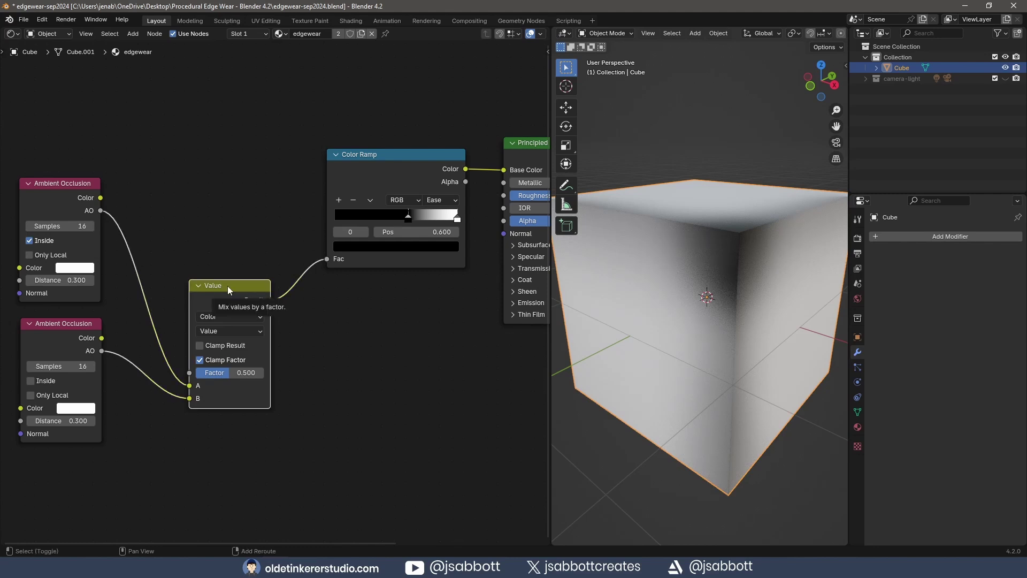
key("shift+d")
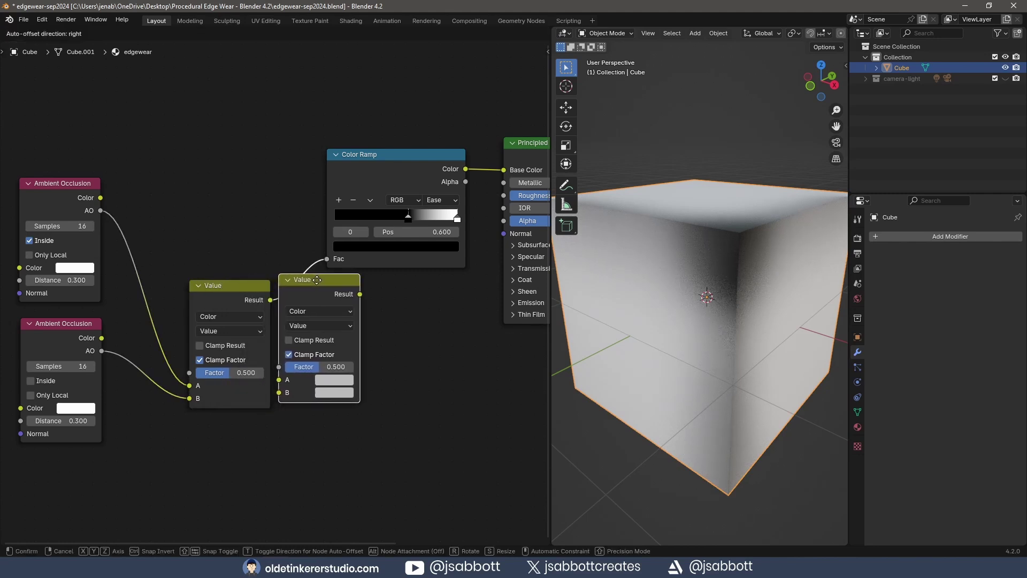
left_click(316, 280)
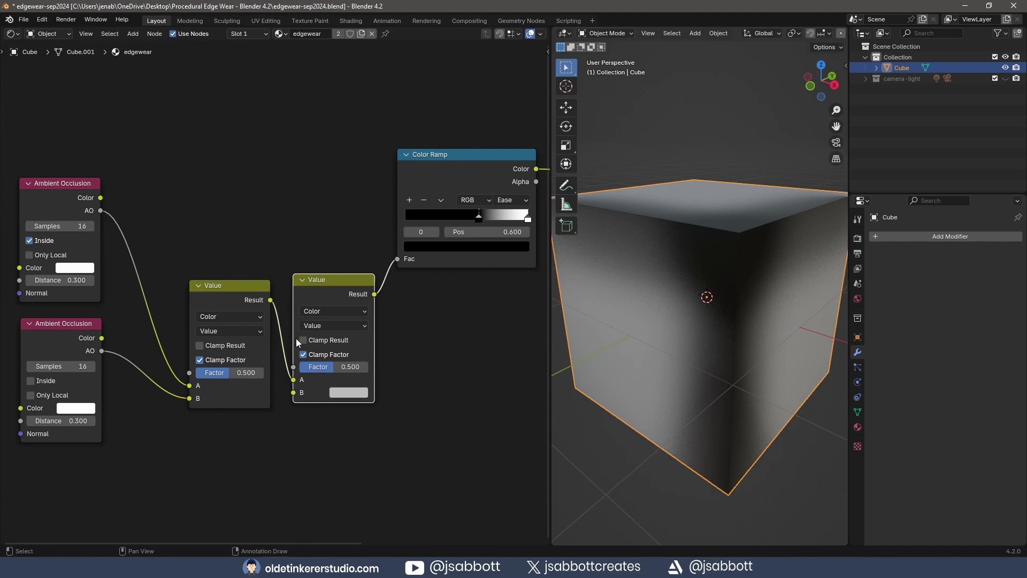
left_click_drag(292, 381, 294, 366)
left_click(320, 325)
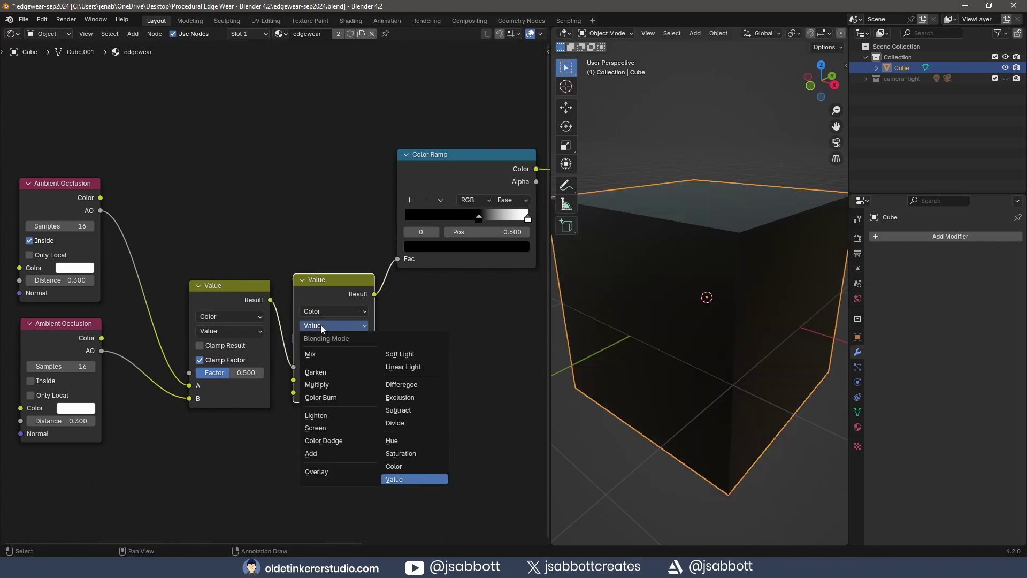
left_click(313, 354)
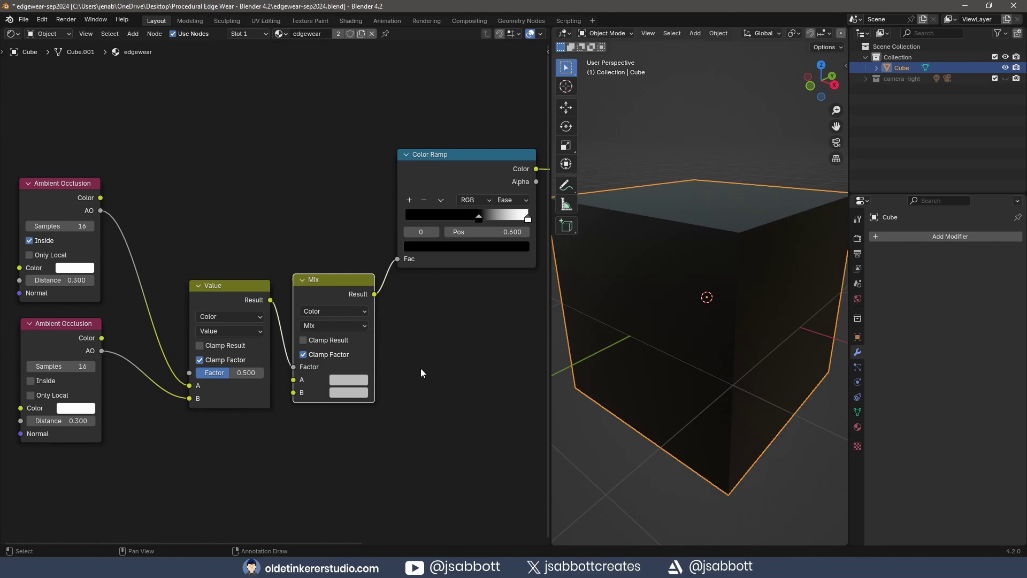
scroll(218, 377, "down", 5, "shift")
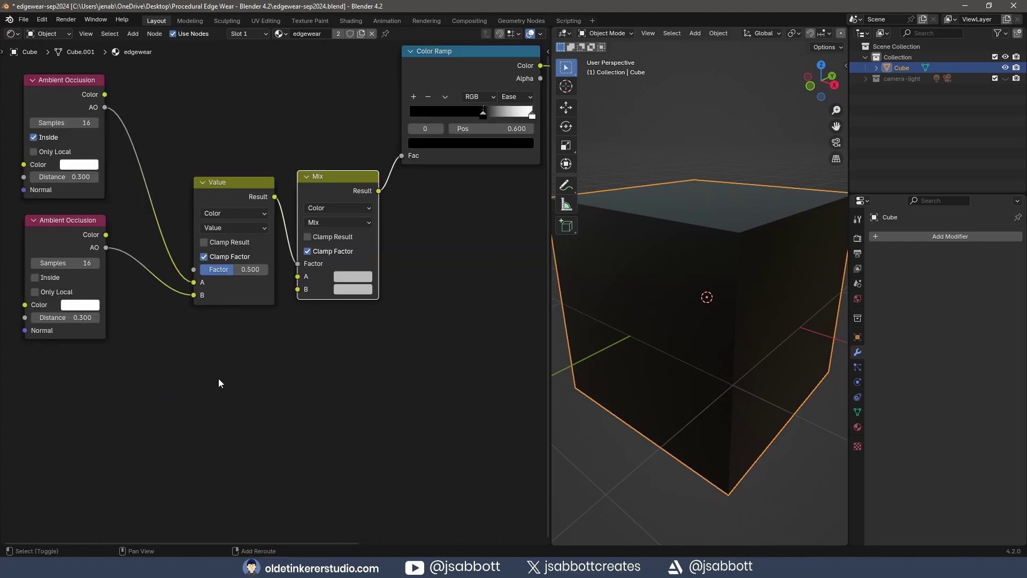
Add a Noise Texture below the Value node and connect its Fac to the Mix A input
key("shift+a")
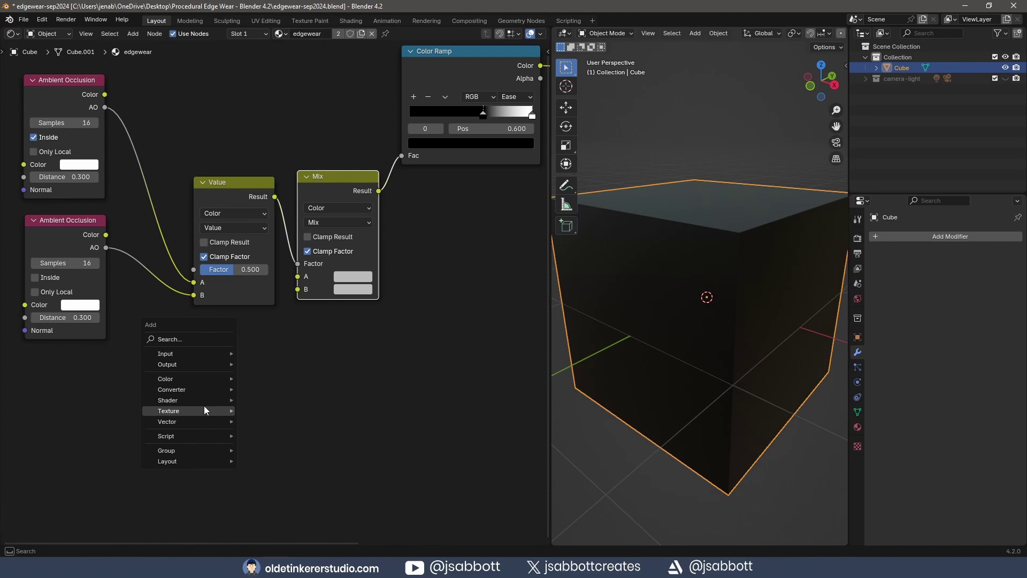
mouse_move(207, 411)
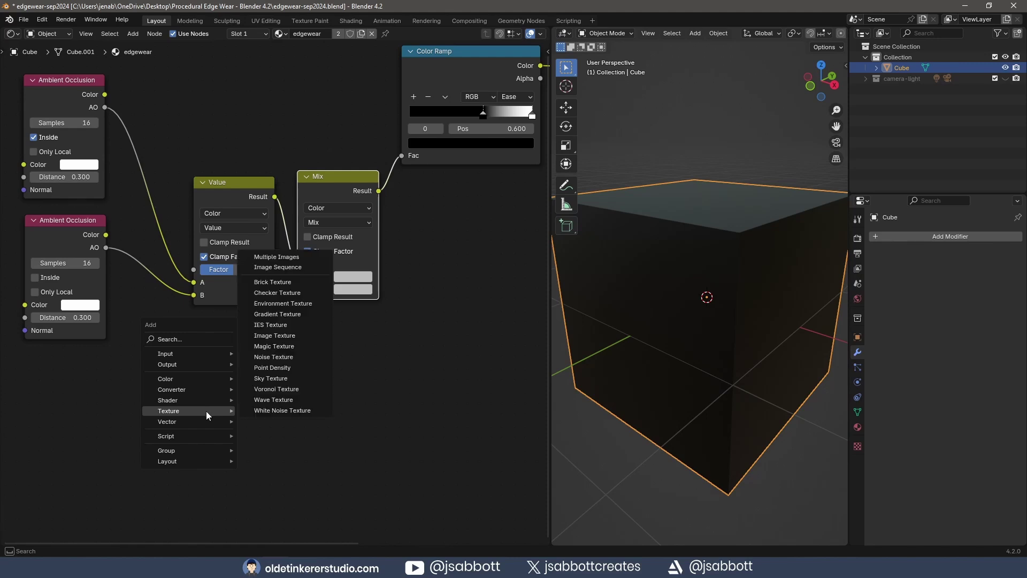
left_click(274, 357)
left_click(172, 331)
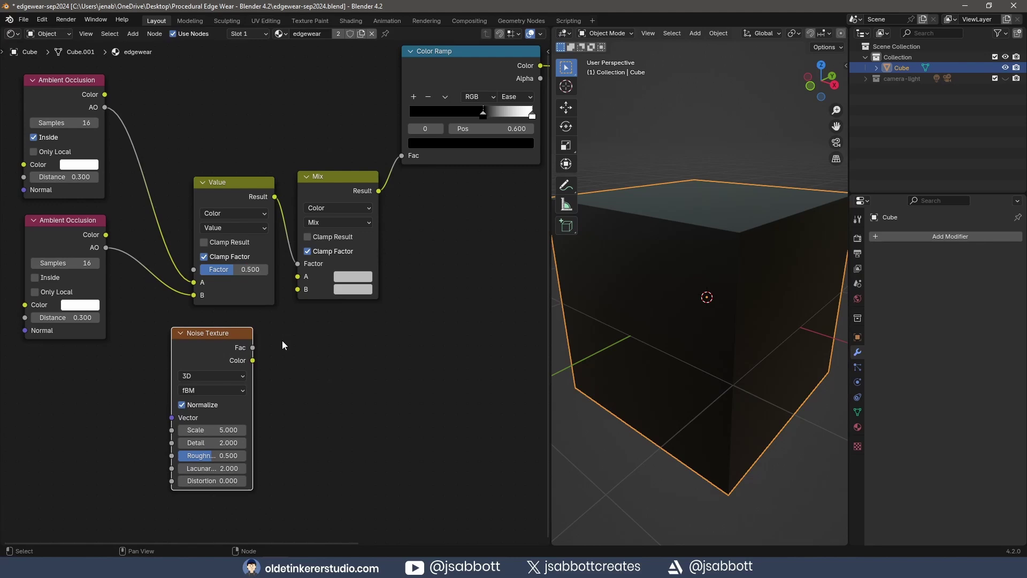
left_click_drag(253, 349, 297, 276)
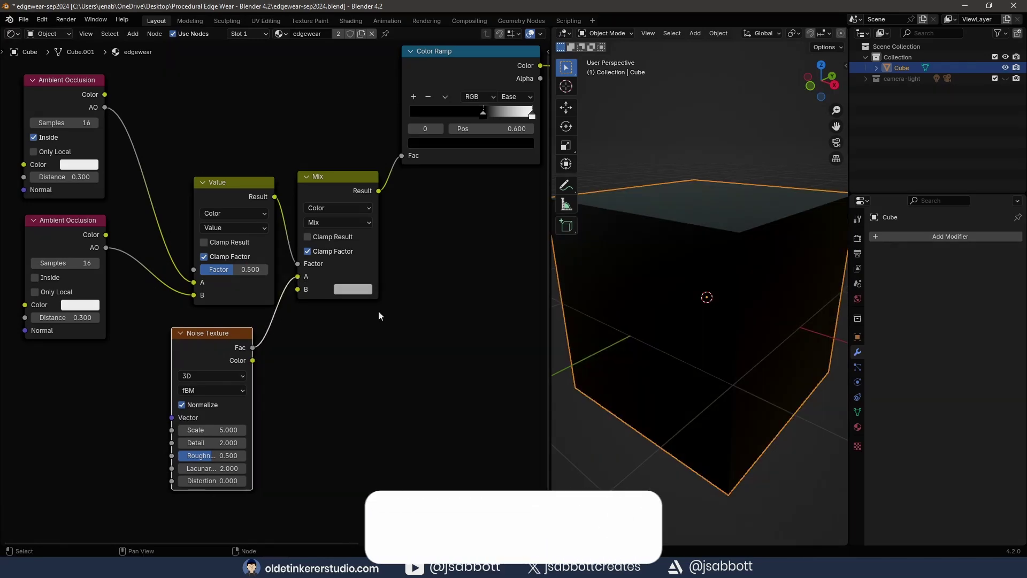
Brighten the Mix node's B colour to nearly white, Value about 0.98
left_click(345, 289)
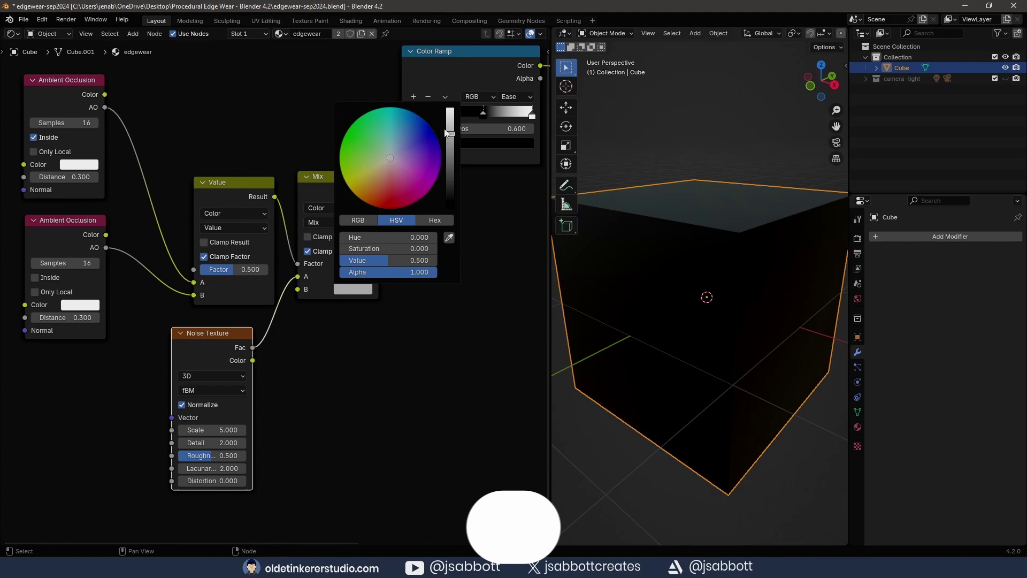
left_click_drag(449, 134, 450, 109)
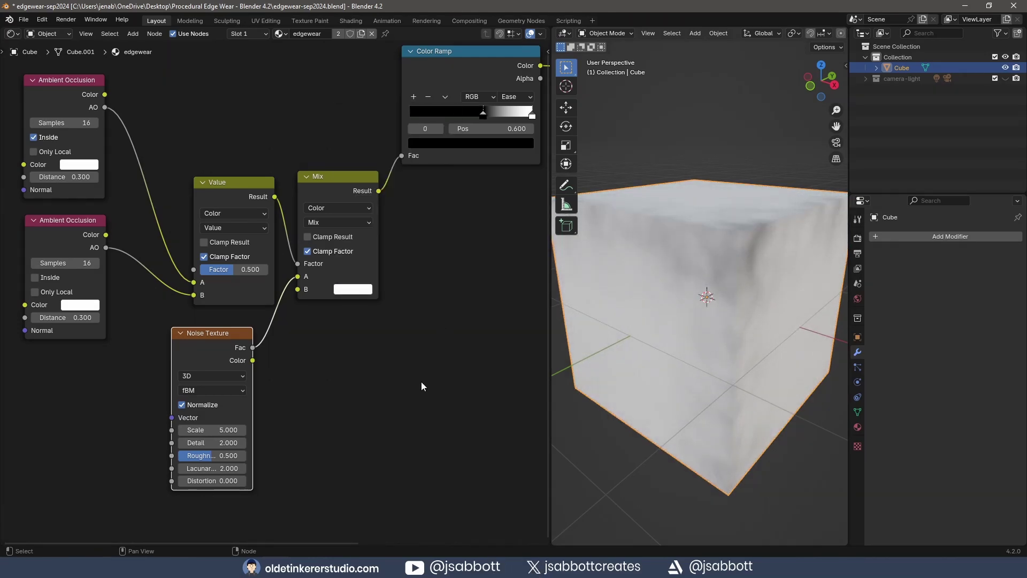
middle_click_drag(422, 381, 301, 489)
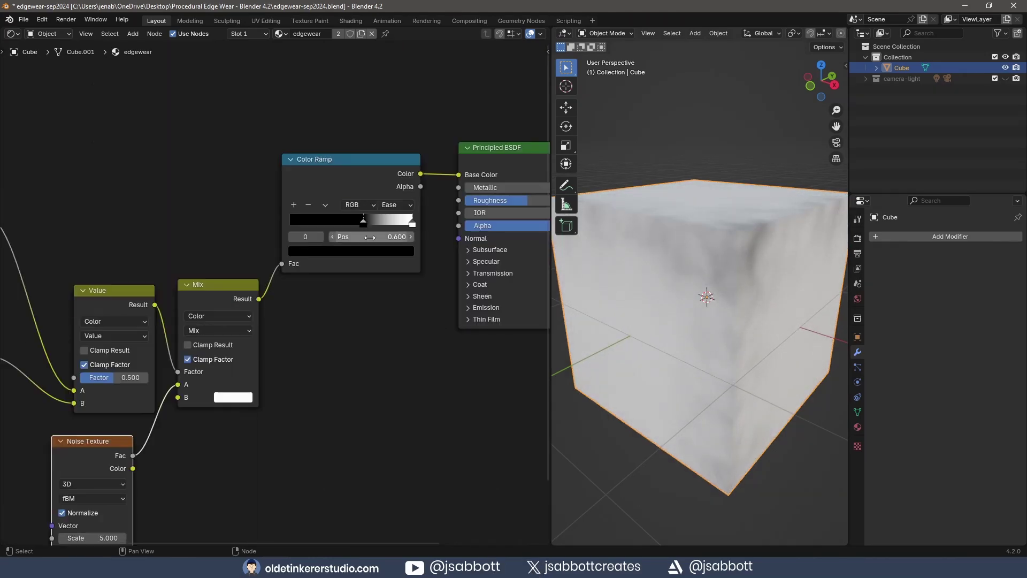
Set the Color Ramp stop position to 0.8
left_click(369, 237)
type("0.9")
key("Return")
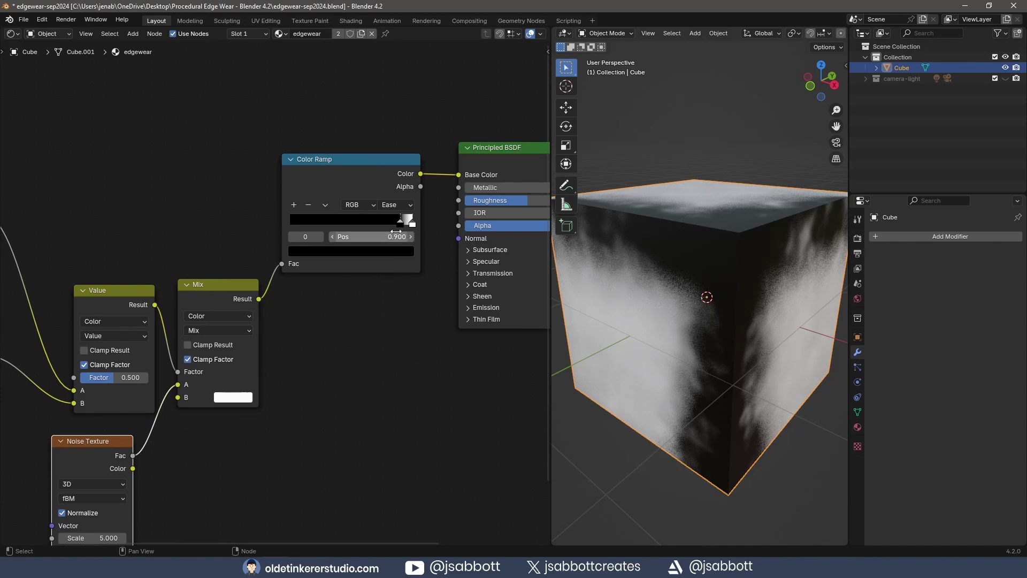
left_click(399, 229)
key("g")
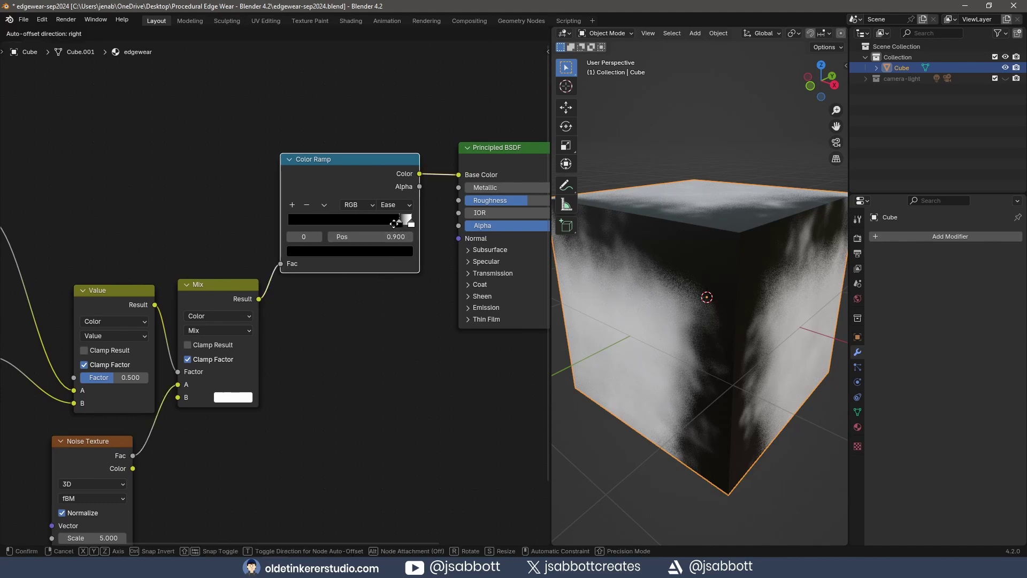
left_click(401, 237)
left_click(401, 237)
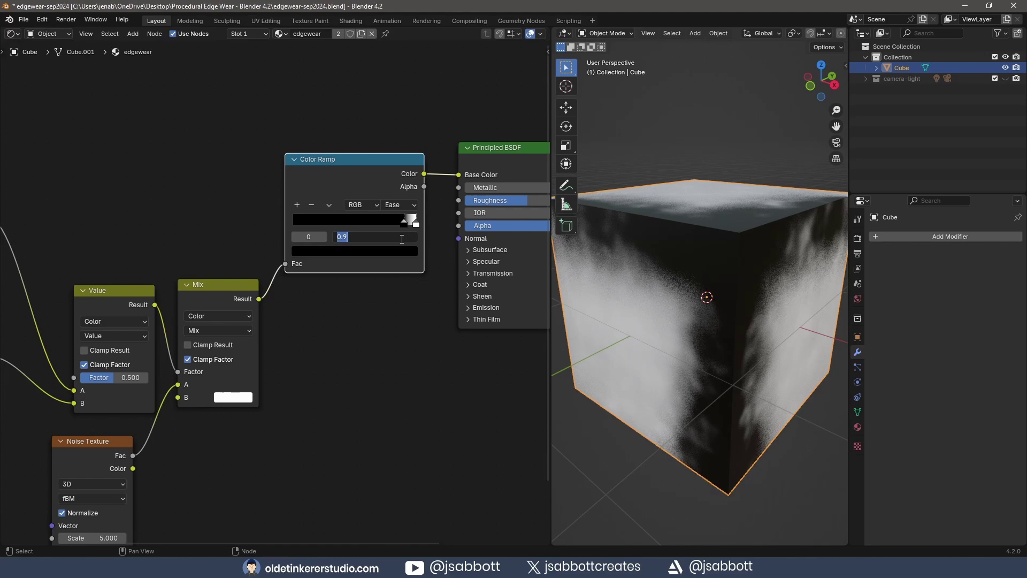
type("0.8")
key("Return")
Tune the Noise Texture to Lacunarity 3 and Distortion 0.2, trying Scale and Detail values
scroll(348, 321, "down", 5)
scroll(348, 321, "left", 5)
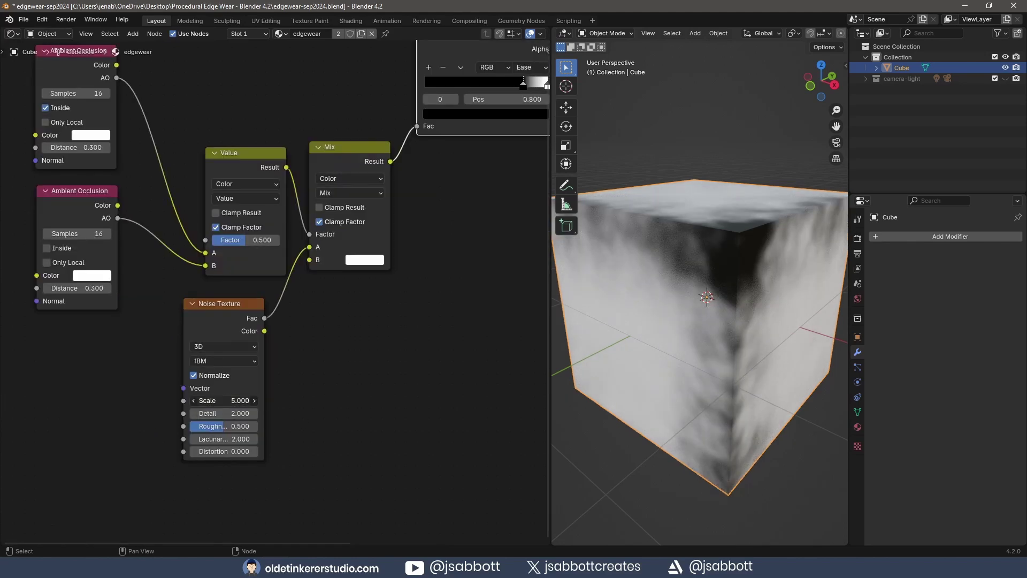
left_click_drag(225, 400, 252, 400)
left_click(217, 414)
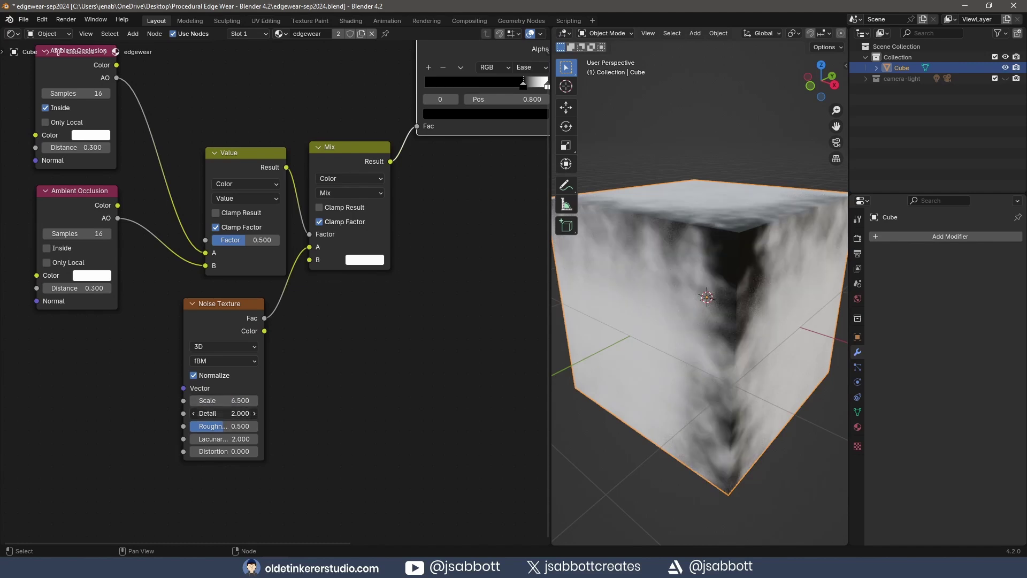
type("4.1")
key("Return")
left_click(218, 414)
type("3.25")
key("Return")
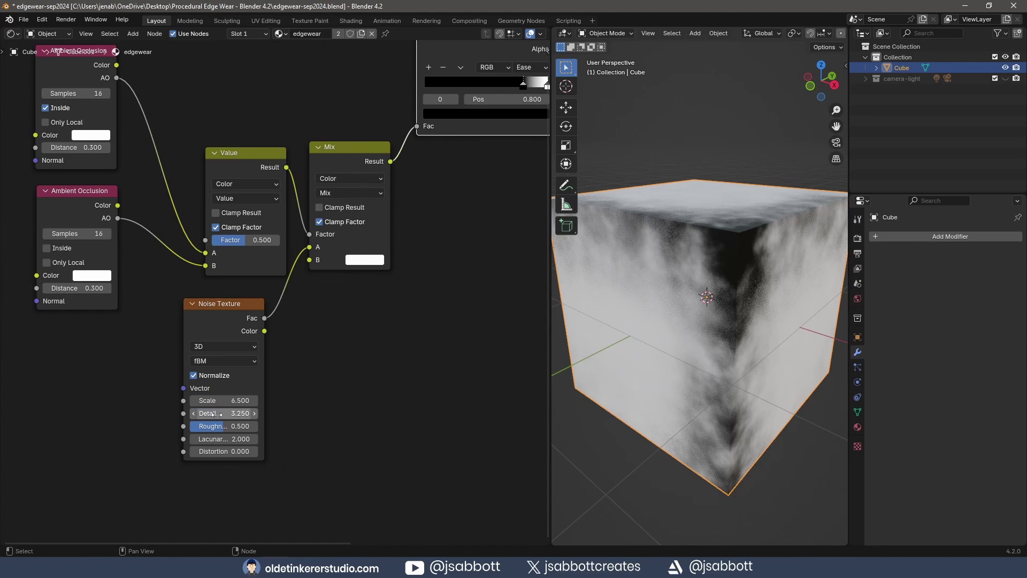
left_click(223, 439)
type("3")
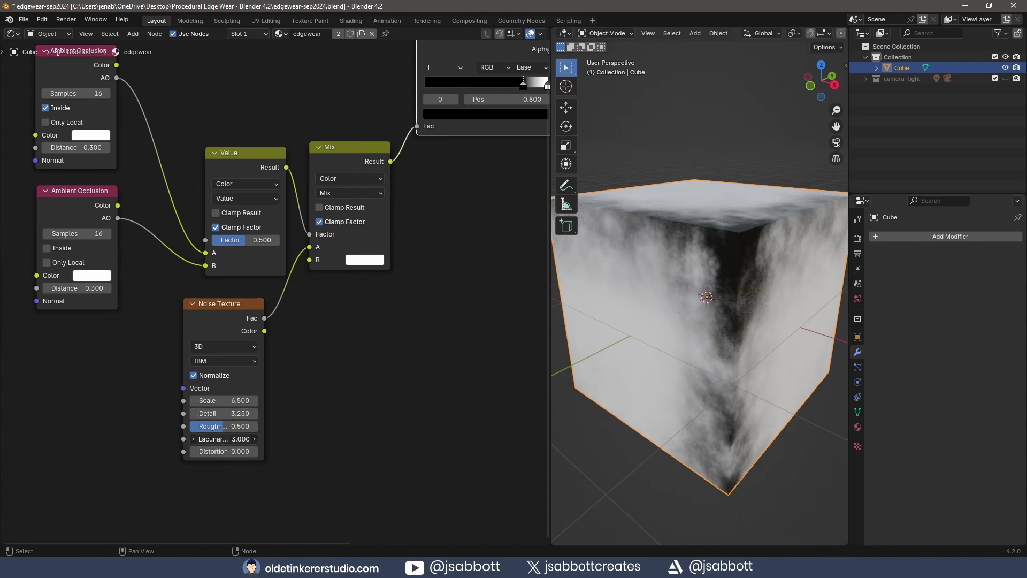
key("Return")
left_click(224, 451)
type(".3")
key("Return")
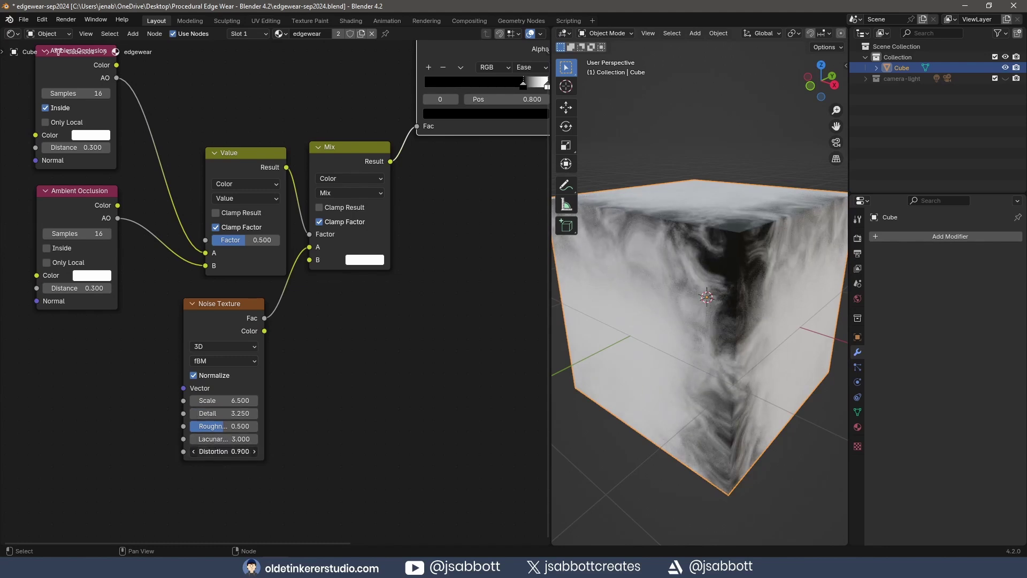
left_click(212, 452)
type(".2")
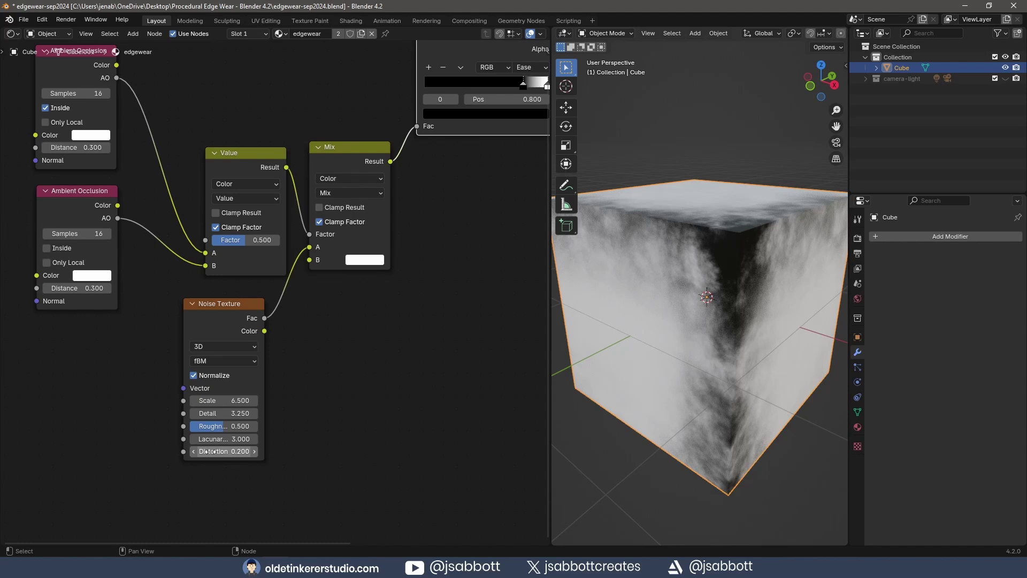
key("Return")
Set the noise Scale to 5.5 and Detail to 2.75
left_click(223, 401)
type("5.5")
key("Return")
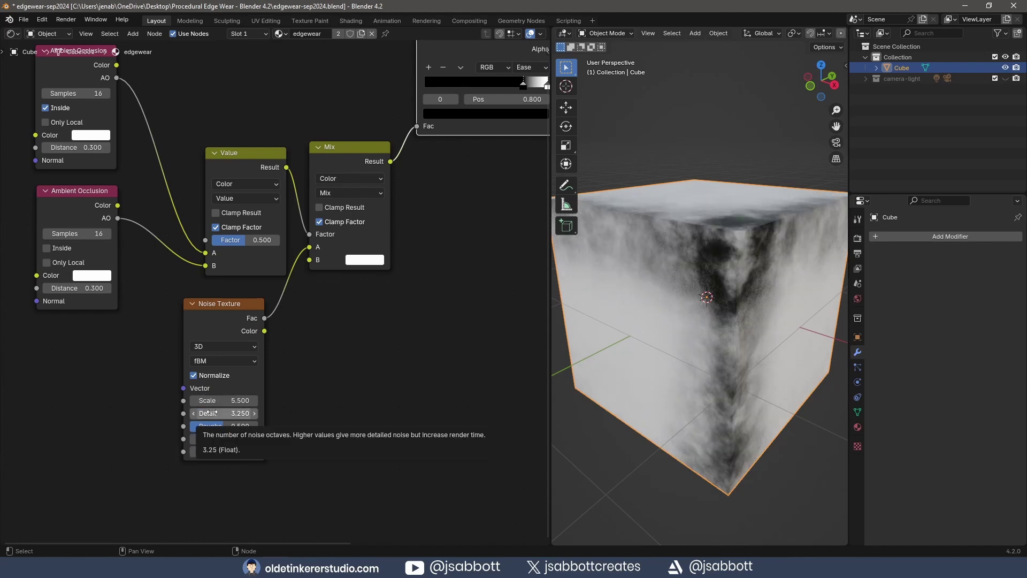
left_click(208, 412)
type("2.75")
key("Return")
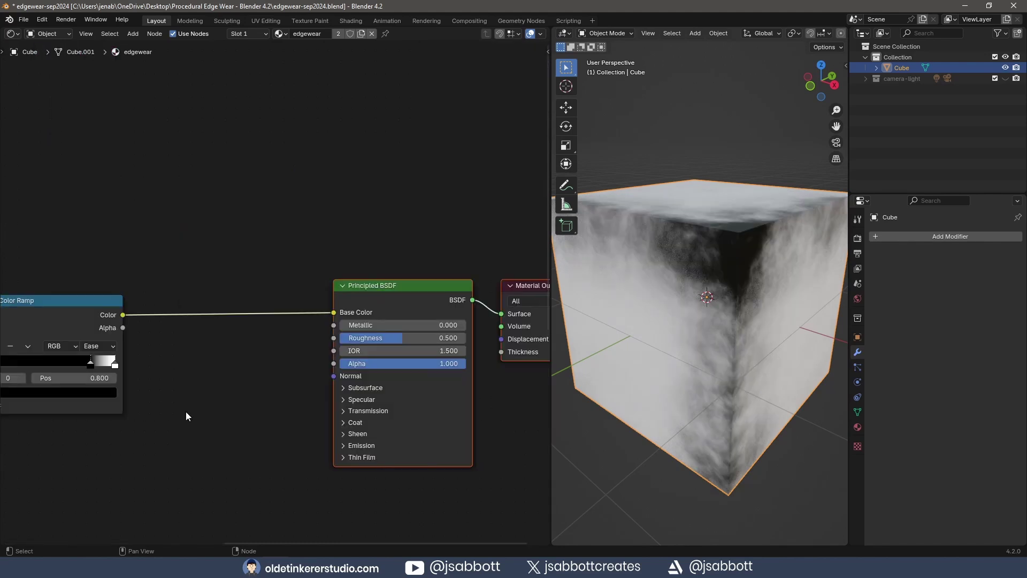
Insert a Brightness/Contrast node on the Color Ramp–Base Color link with Bright 1 and Contrast 2
key("shift+a")
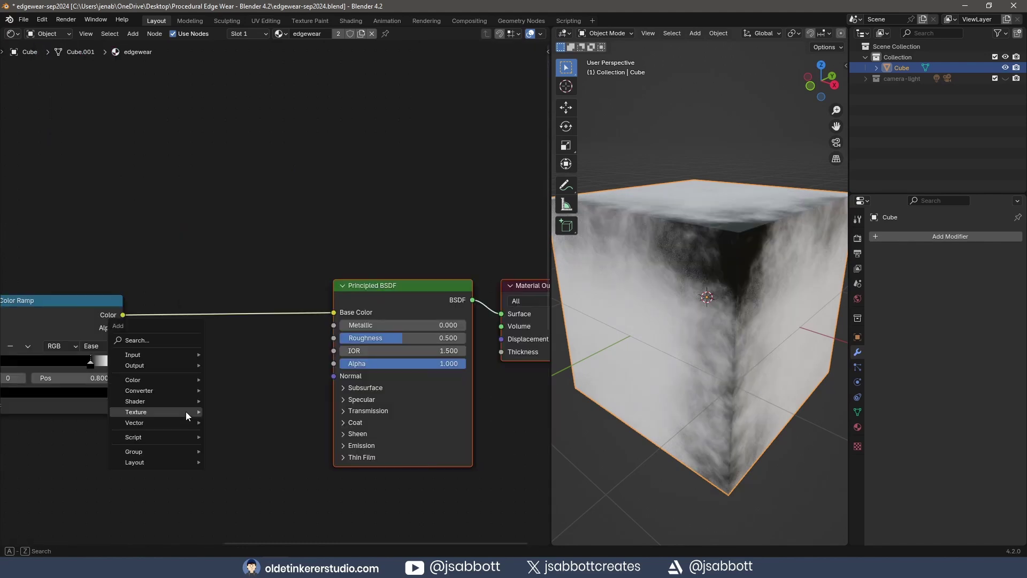
mouse_move(179, 381)
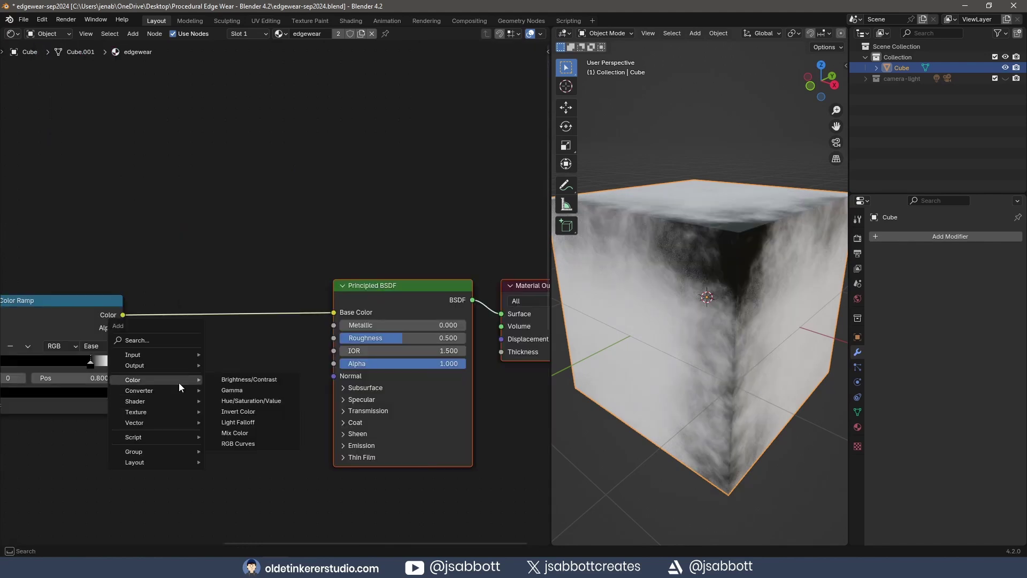
left_click(244, 377)
left_click(204, 298)
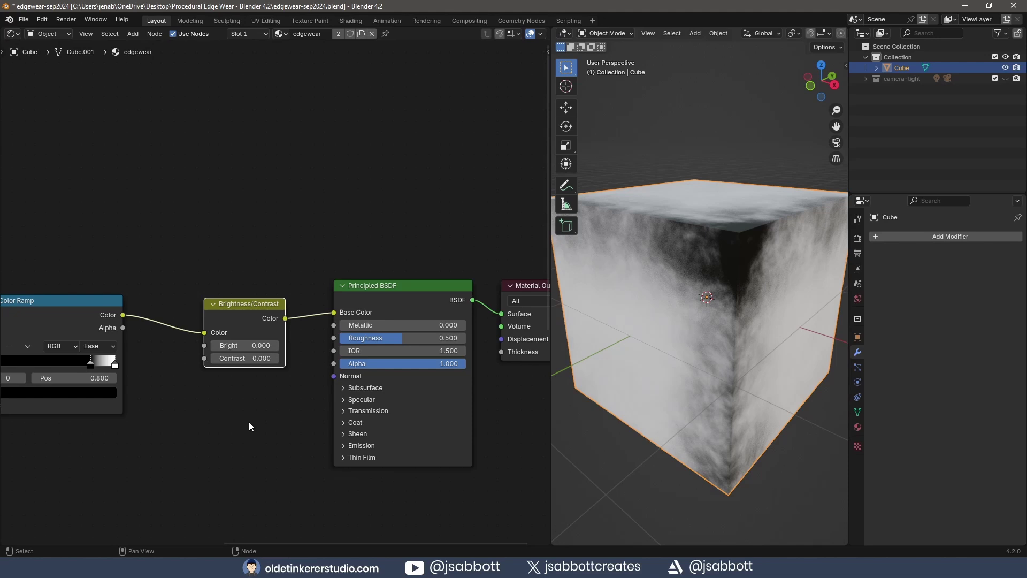
left_click(234, 345)
type("1")
key("Tab")
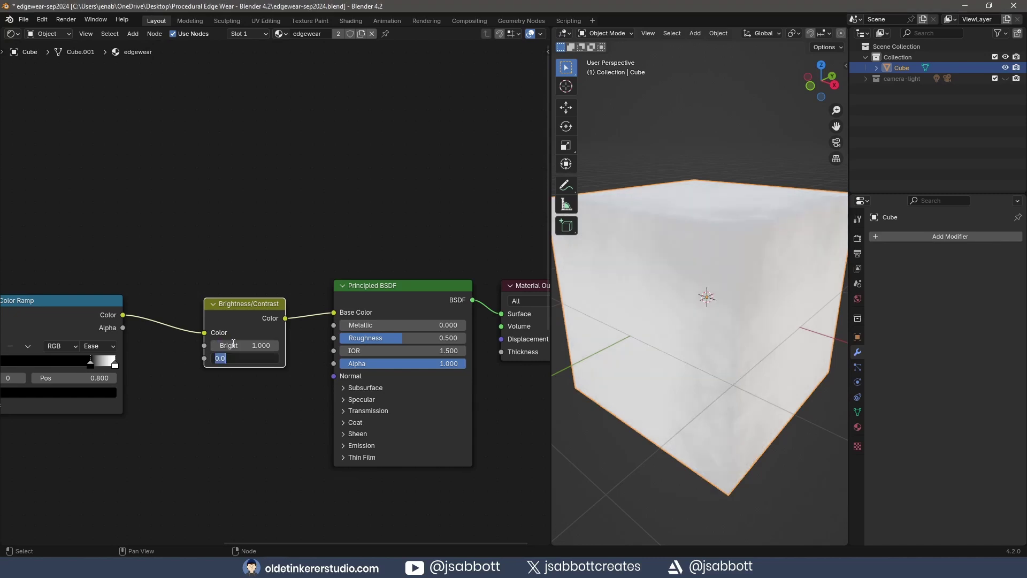
type("2")
key("Return")
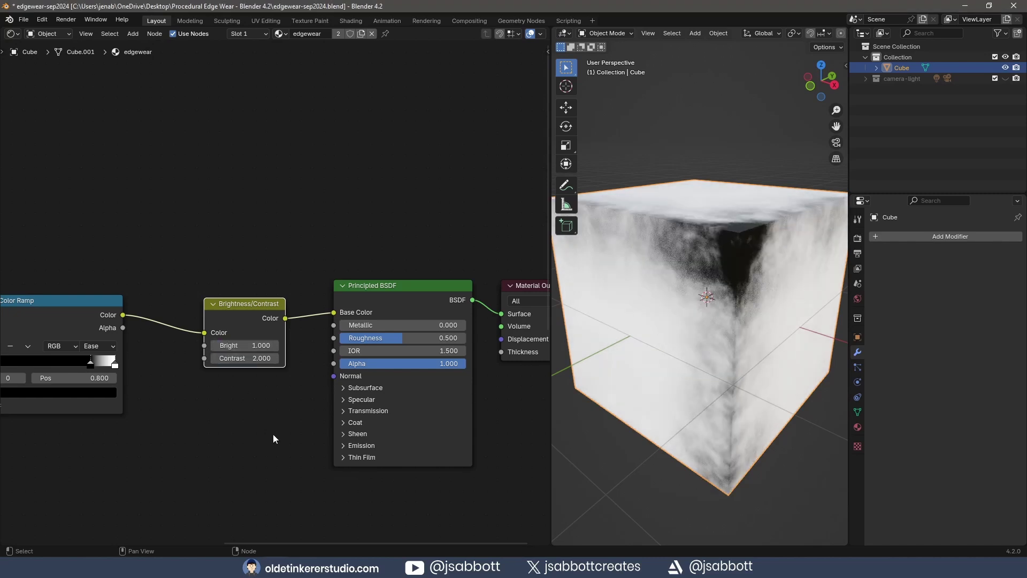
Frame all nodes, box-select the seven edge-mask nodes, and group them with Ctrl+G
key("Home")
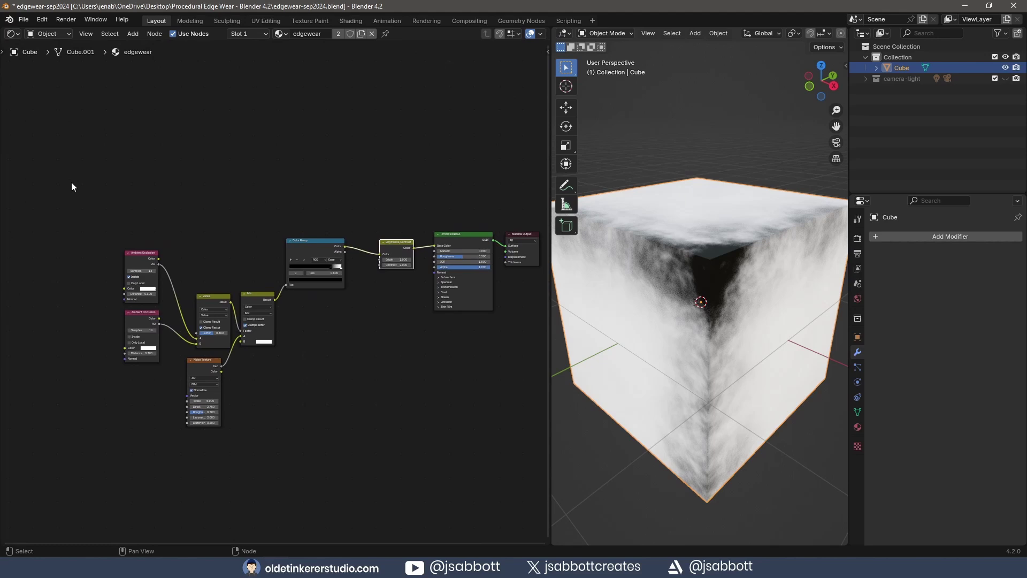
left_click_drag(72, 182, 414, 475)
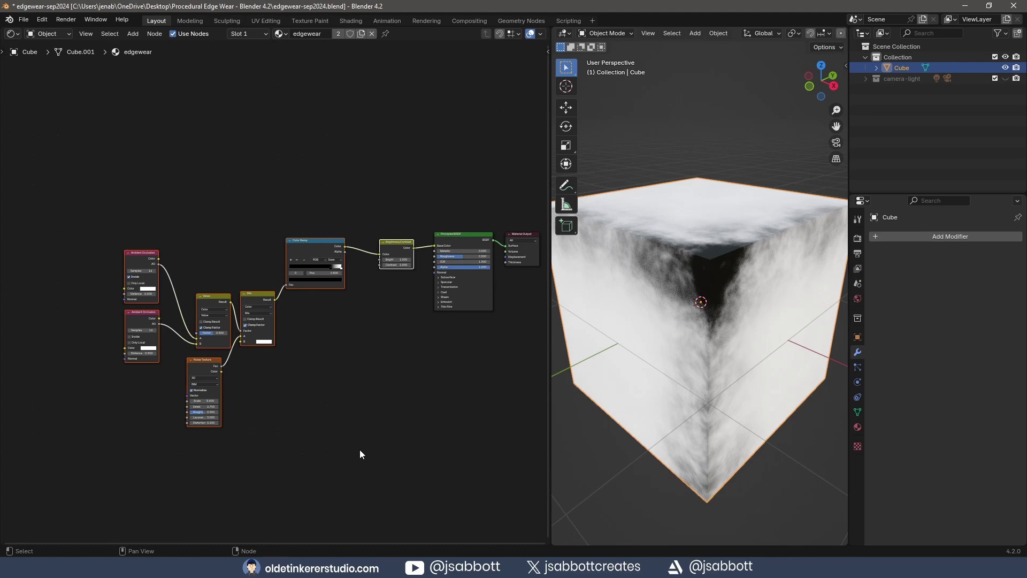
key("ctrl+g")
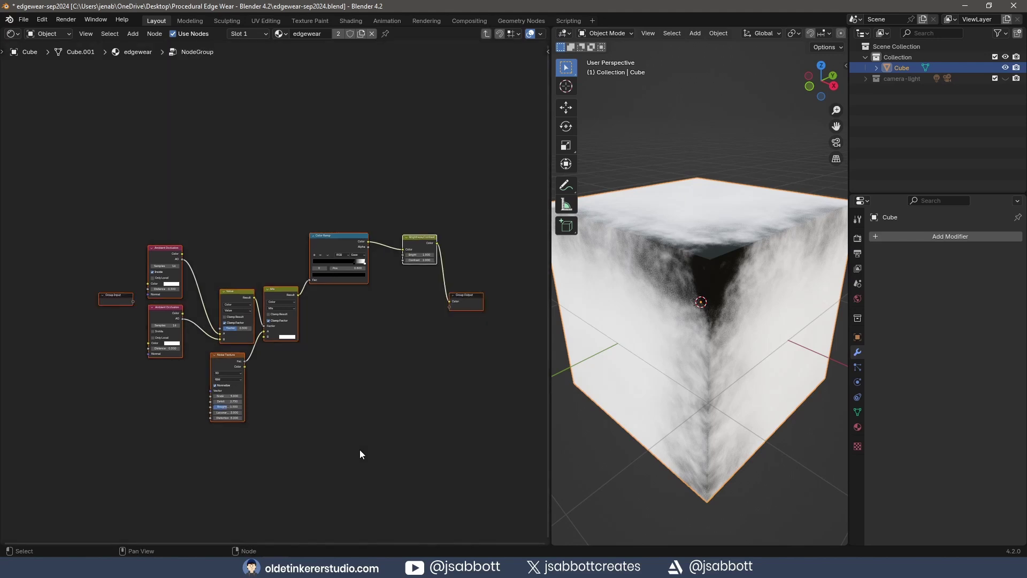
Expose a shared AO Distance plus noise Scale, Detail, Lacunarity and Distortion as group inputs
scroll(256, 312, "up", 4)
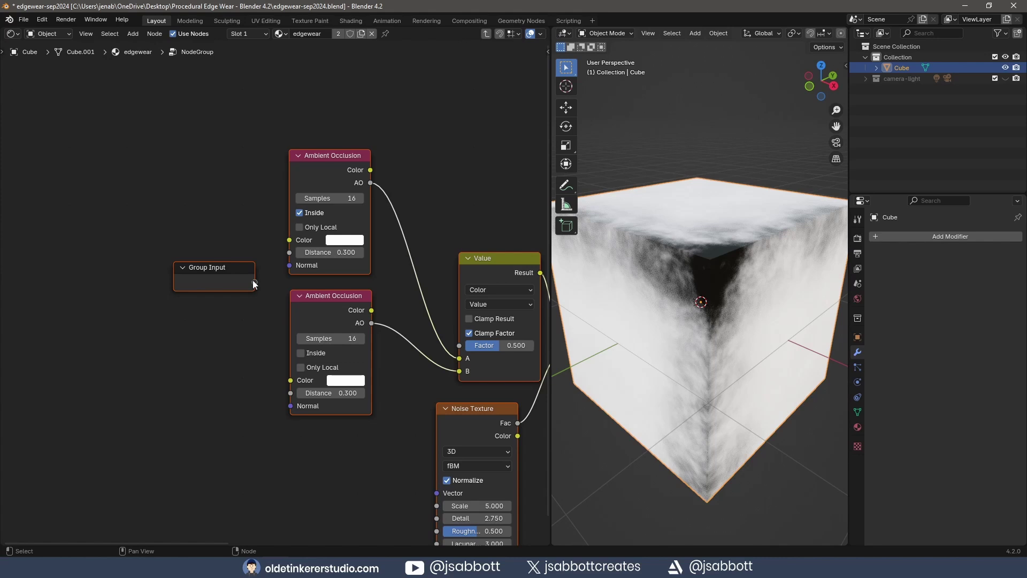
left_click_drag(255, 282, 283, 255)
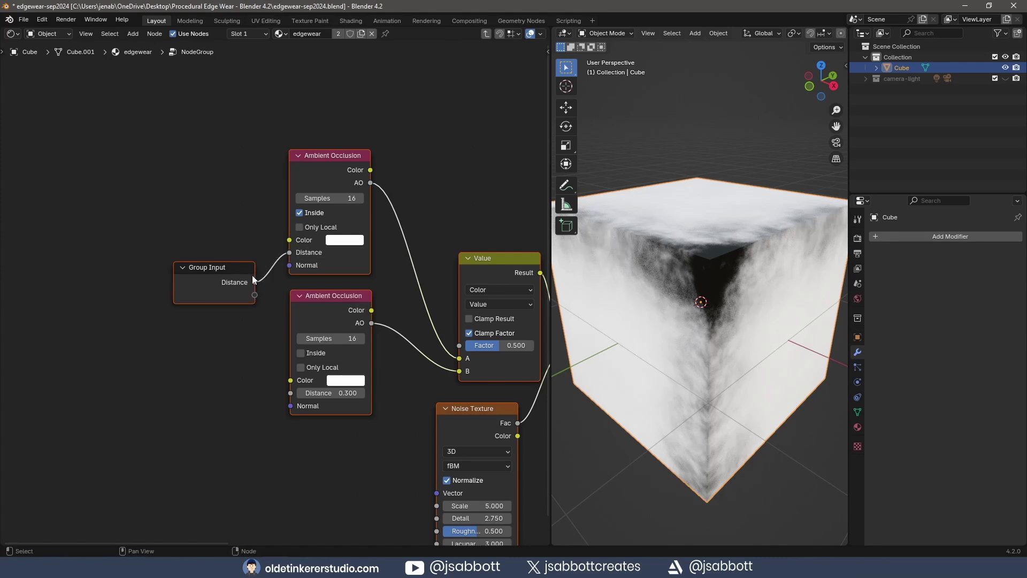
left_click_drag(256, 282, 290, 393)
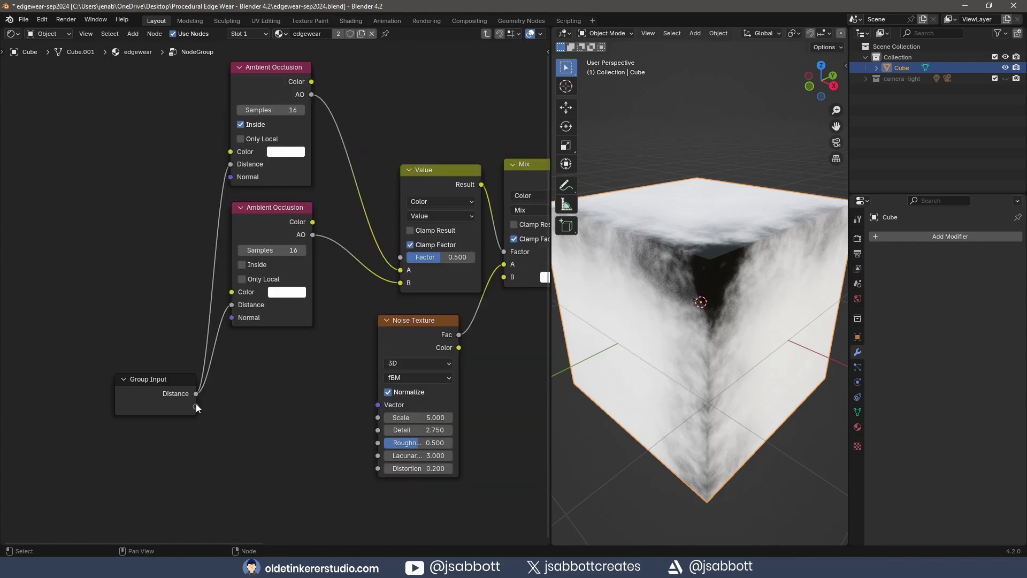
left_click_drag(196, 406, 378, 418)
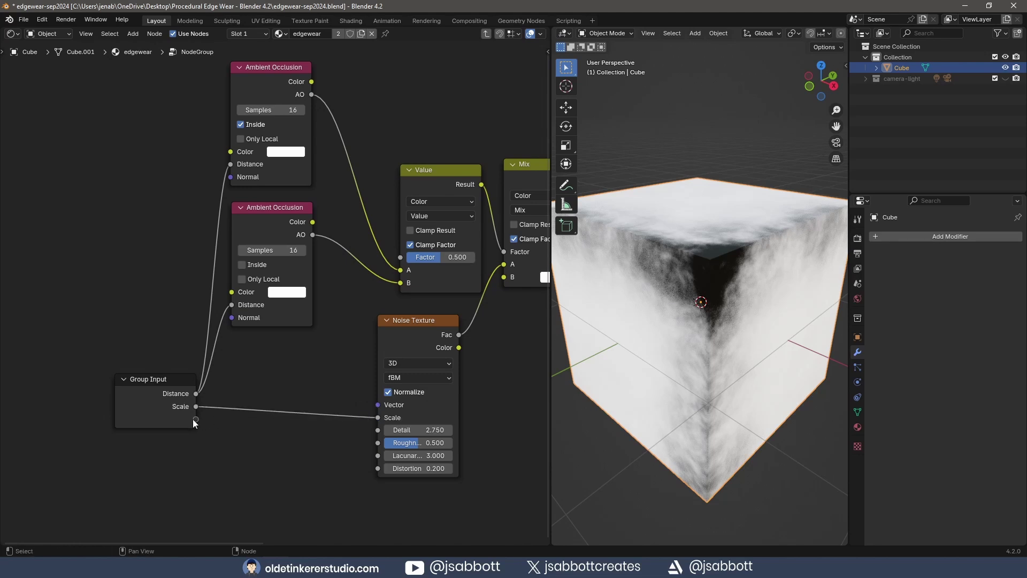
left_click_drag(196, 419, 378, 429)
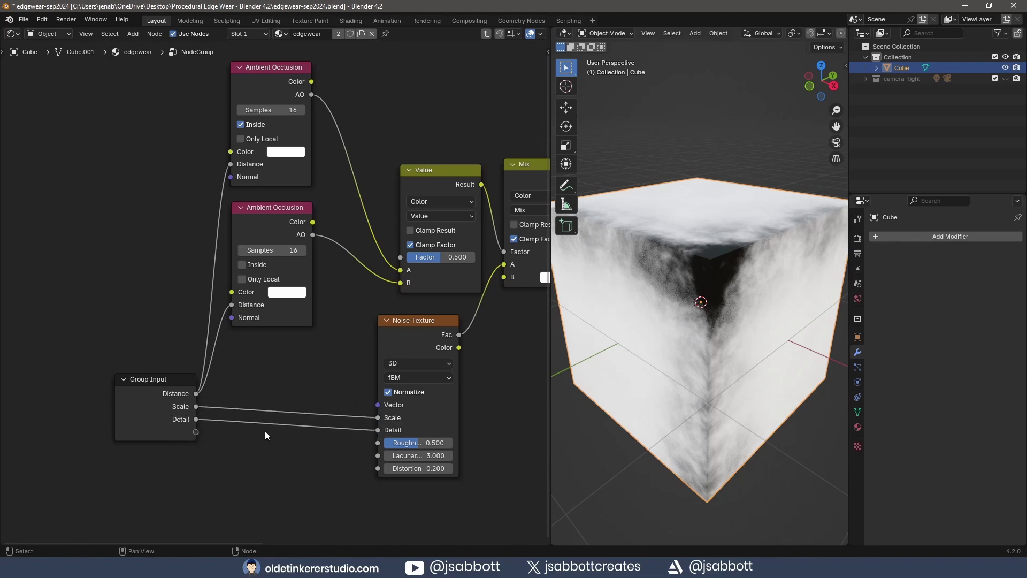
left_click_drag(196, 432, 377, 455)
left_click_drag(196, 445, 378, 468)
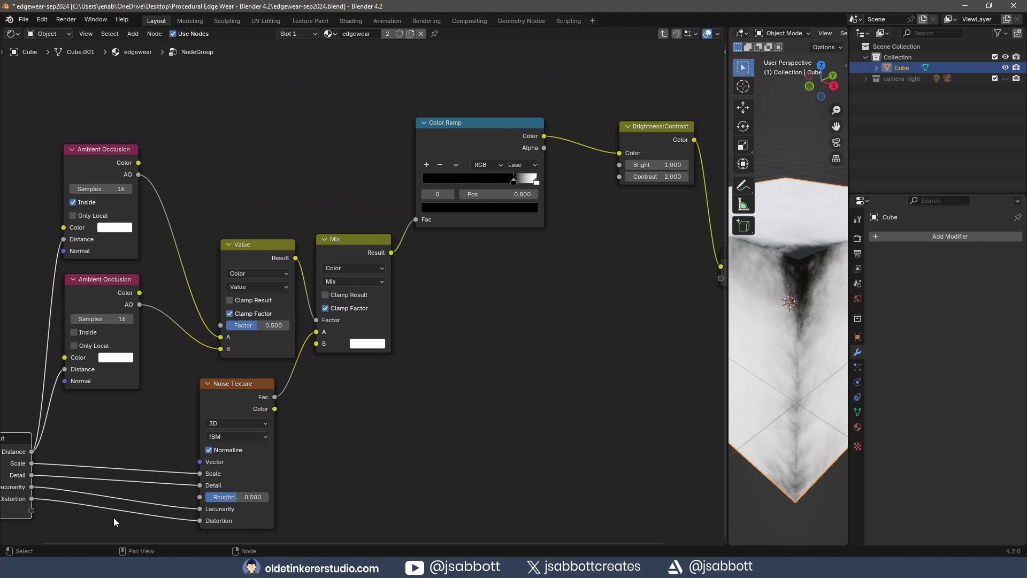
Expose Contrast as a group input, route its link beneath the nodes, and frame the maximized editor
left_click_drag(30, 510, 619, 177)
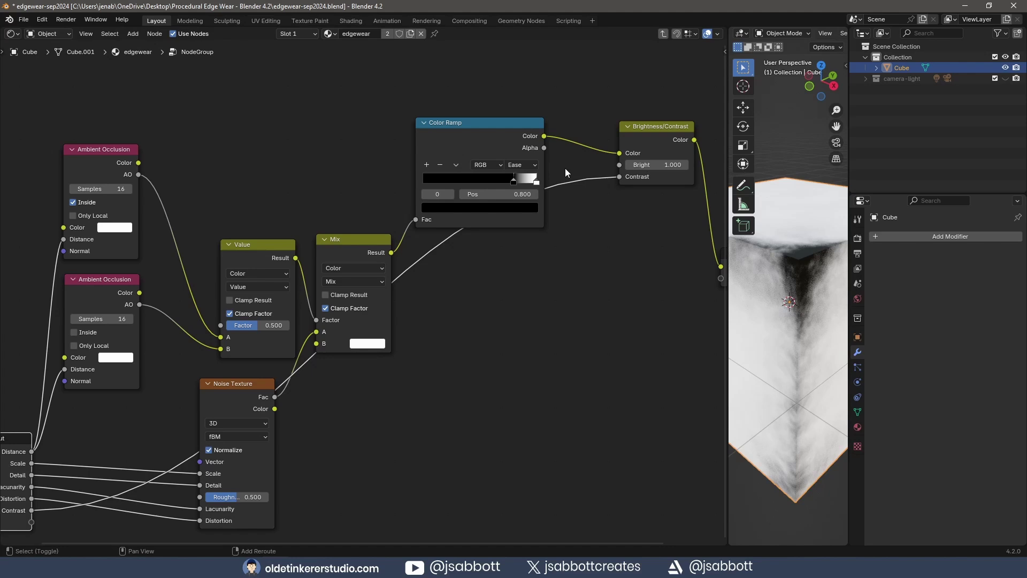
right_click_drag(565, 168, 571, 215, "shift")
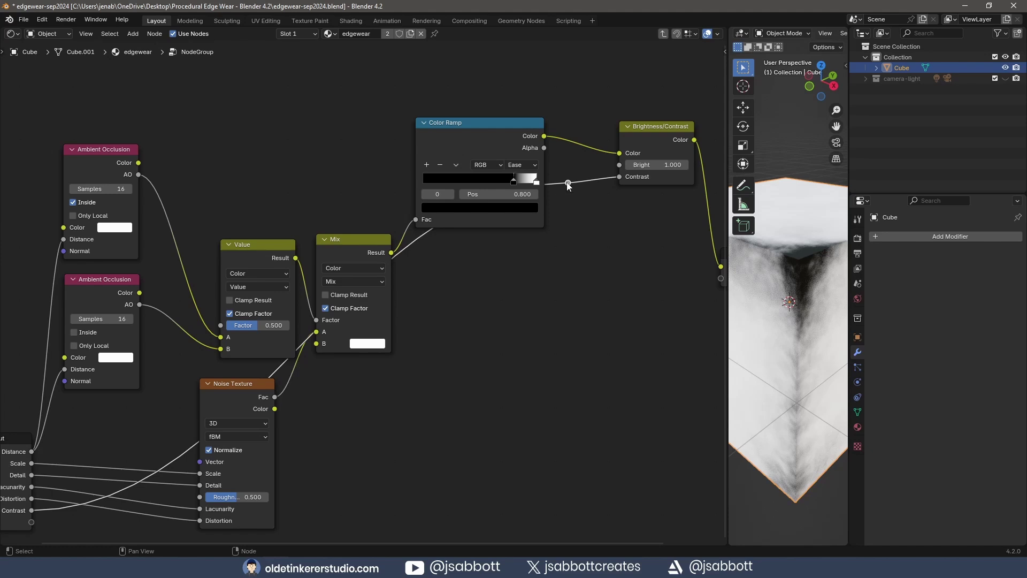
left_click_drag(568, 184, 409, 464)
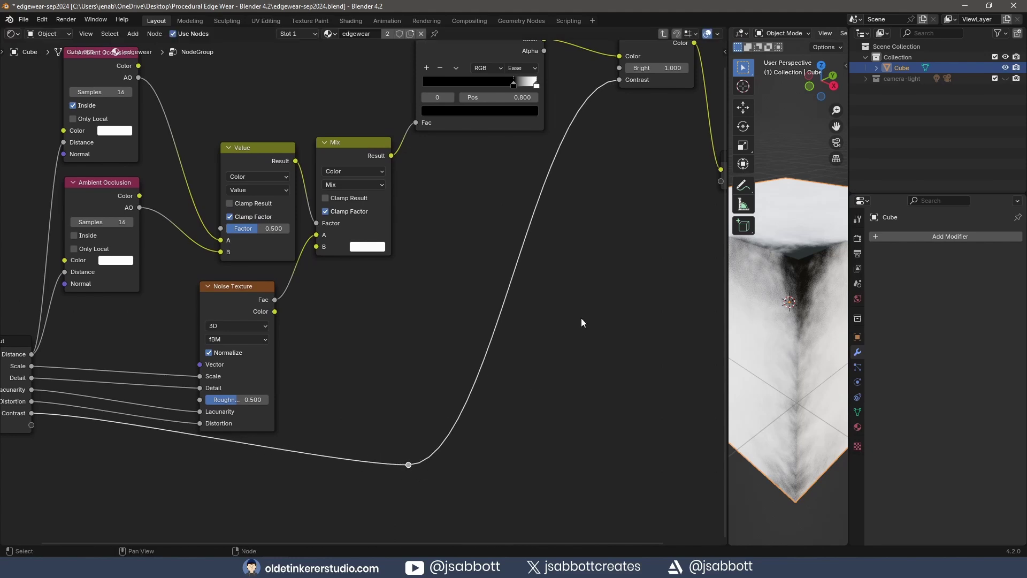
key("ctrl+space")
key("Home")
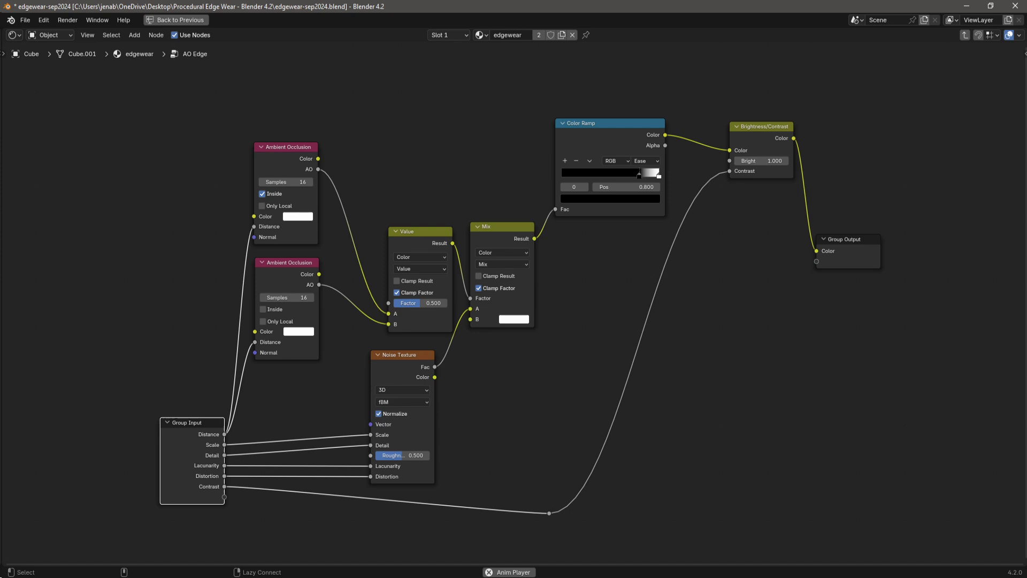
Restore the layout, exit the node group and rename it 'AO Edge' in the edgewear material
key("ctrl+space")
key("Tab")
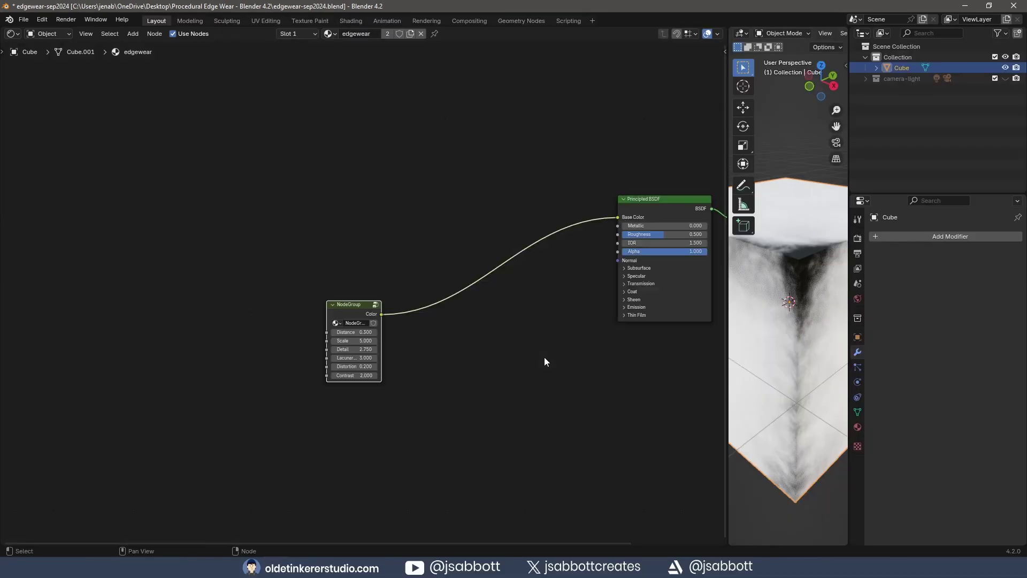
scroll(355, 323, "up", 4)
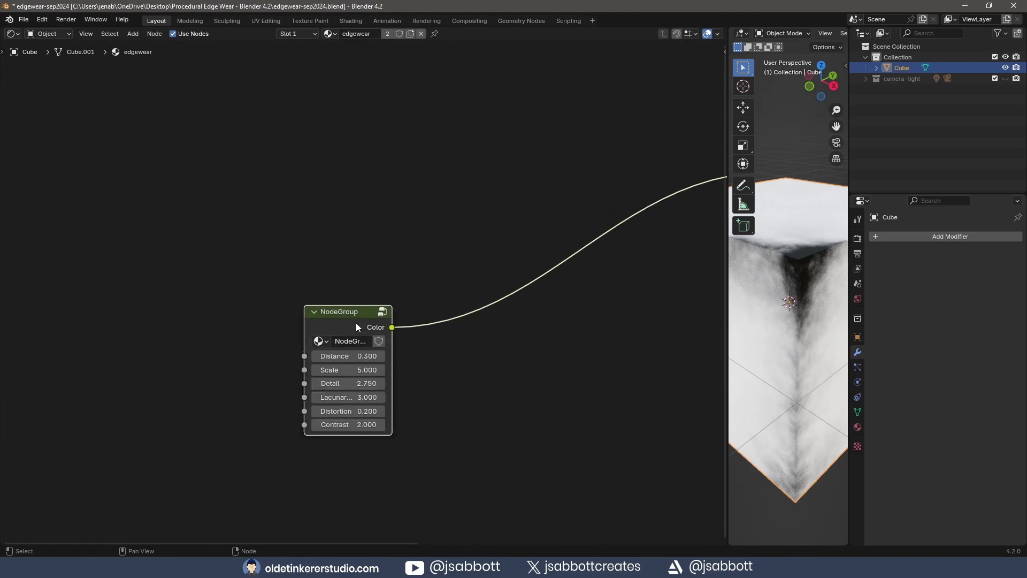
left_click(337, 359)
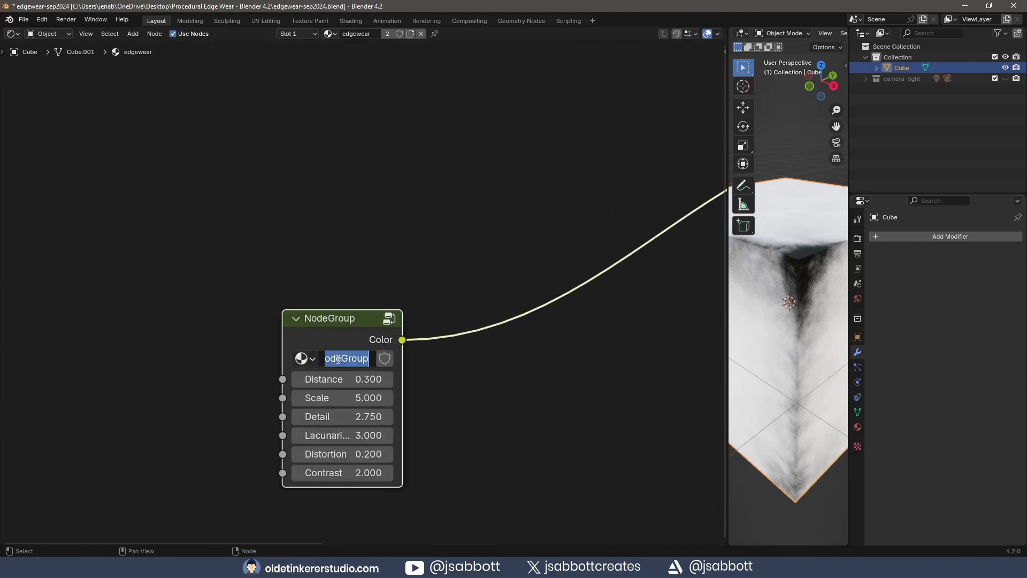
type("AO Edge")
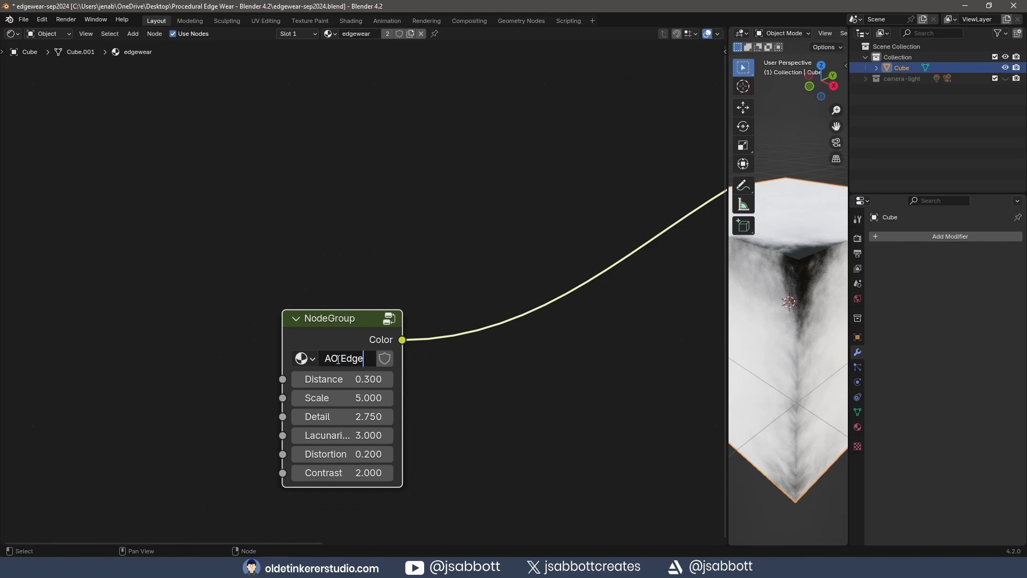
key("Return")
scroll(570, 413, "down", 4)
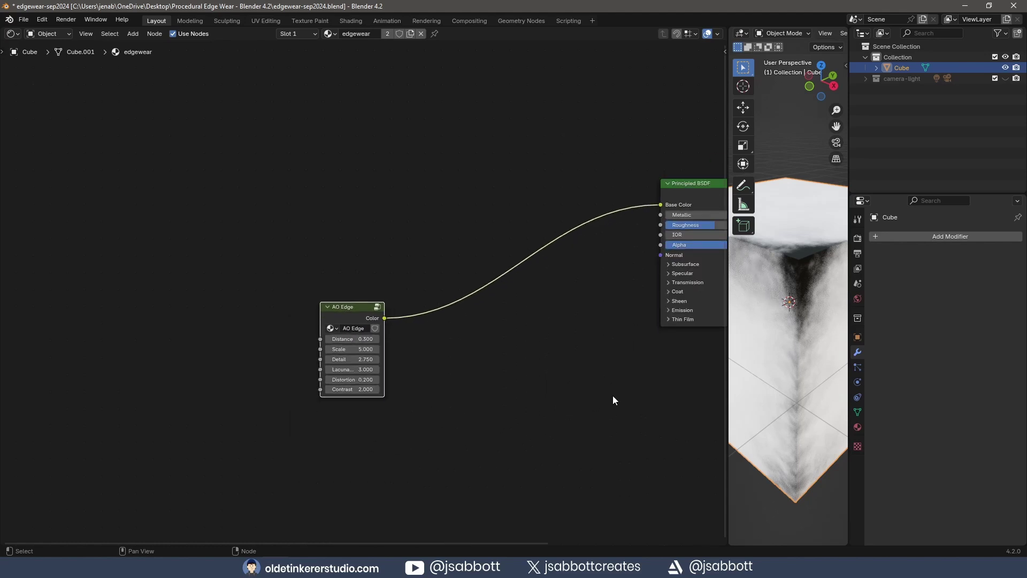
Add a Mix Color node below the AO Edge group
middle_click_drag(613, 400, 428, 379)
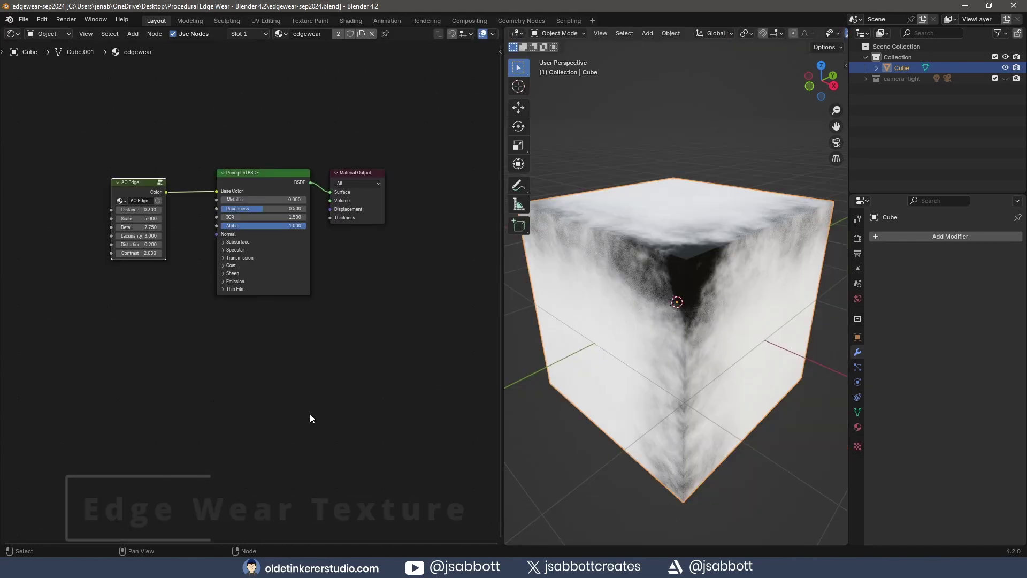
middle_click_drag(220, 412, 305, 413)
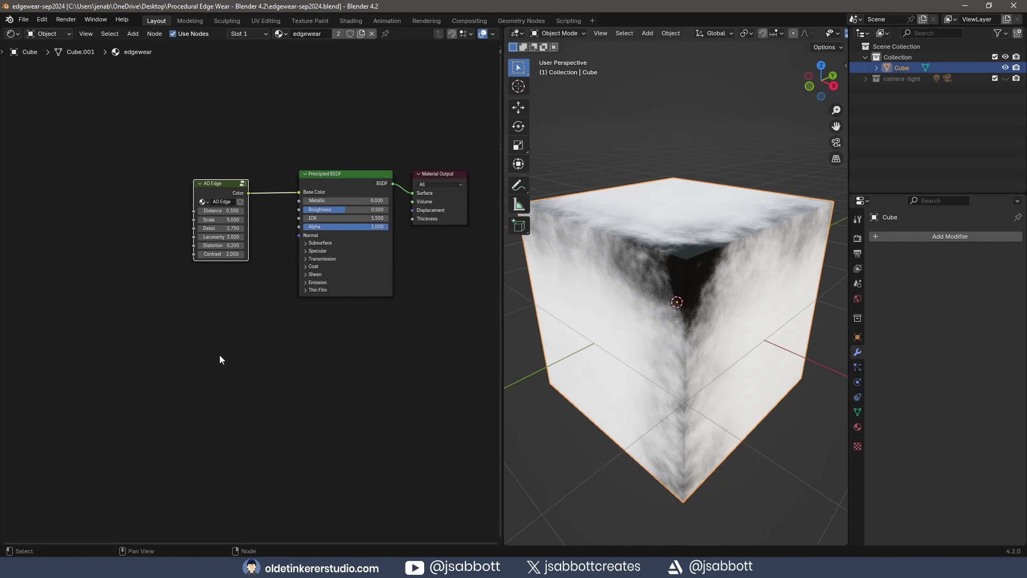
key("shift+a")
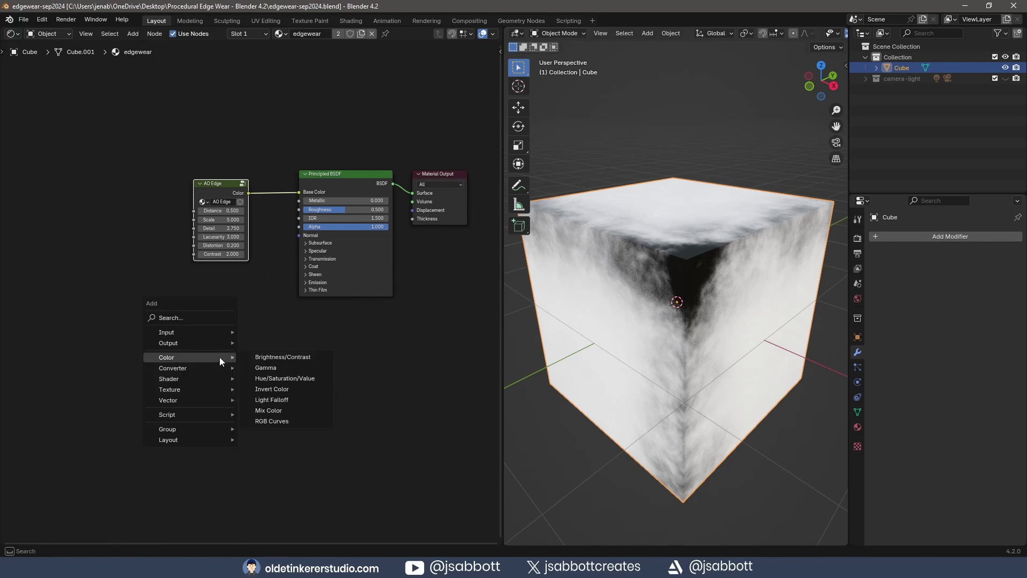
mouse_move(222, 356)
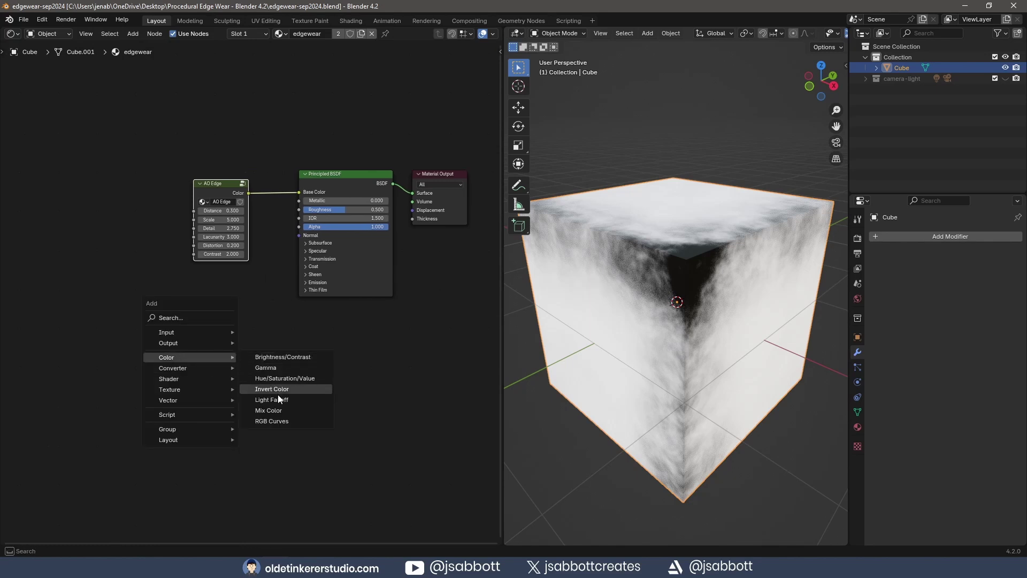
left_click(280, 411)
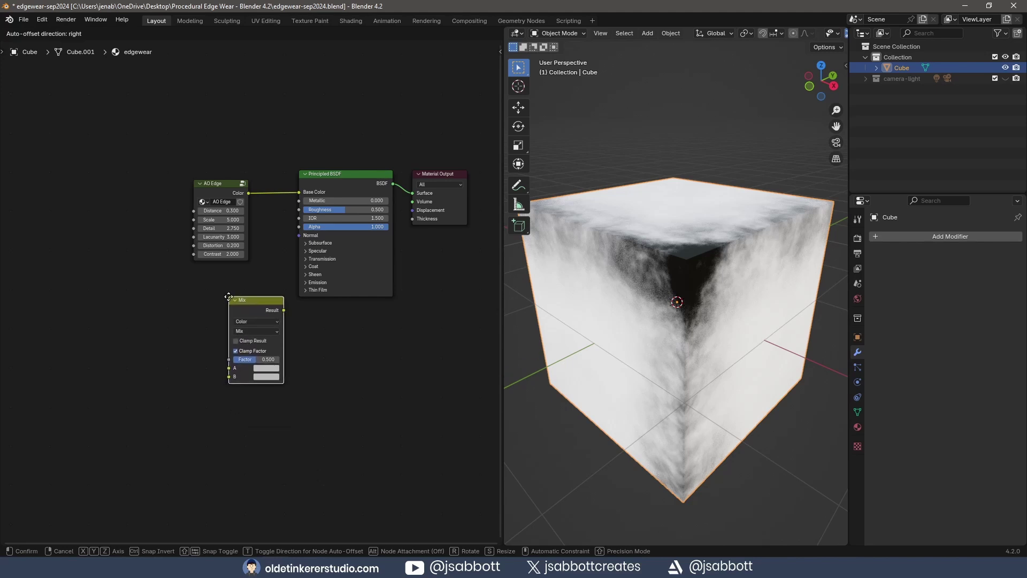
left_click(224, 301)
Add a Metal056C colour Image Texture node and link it into Mix input A
middle_click_drag(80, 351, 195, 345)
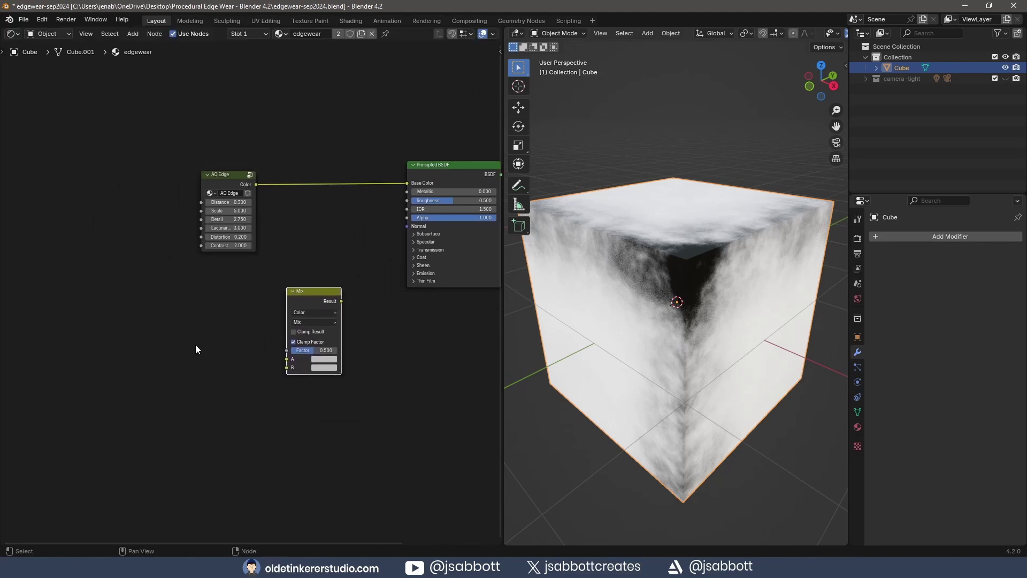
key("shift+a")
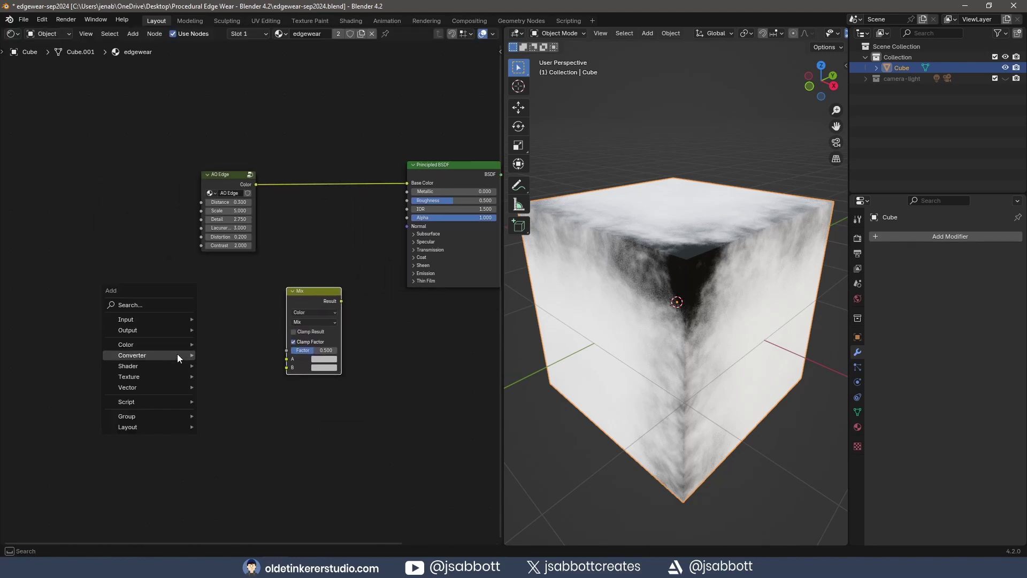
mouse_move(178, 368)
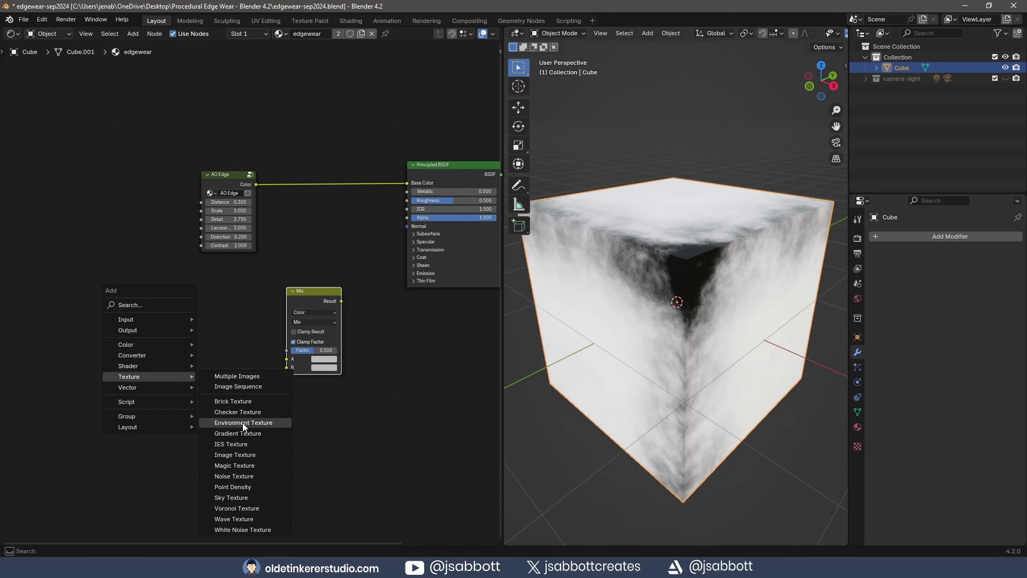
left_click(242, 455)
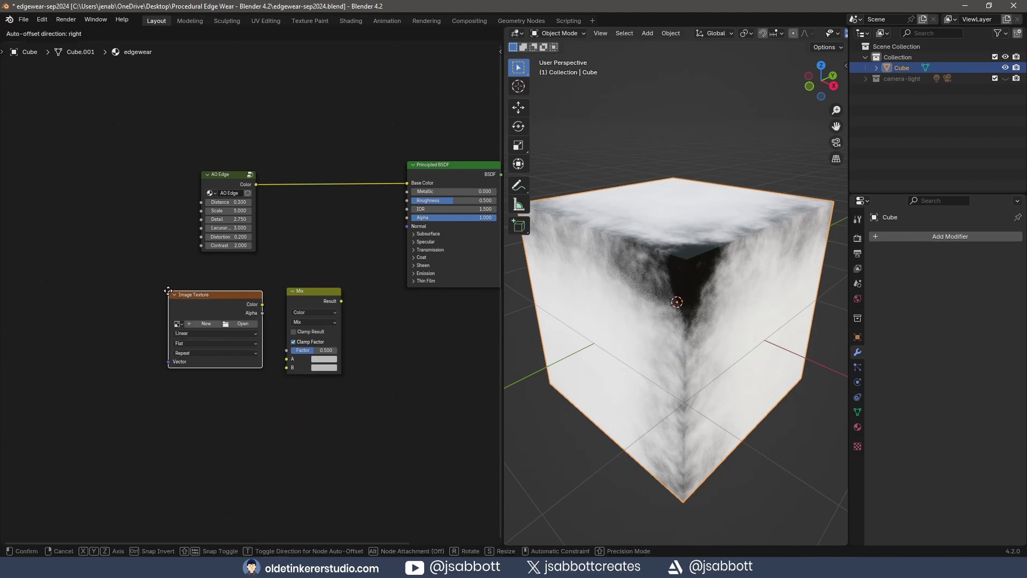
left_click(169, 295)
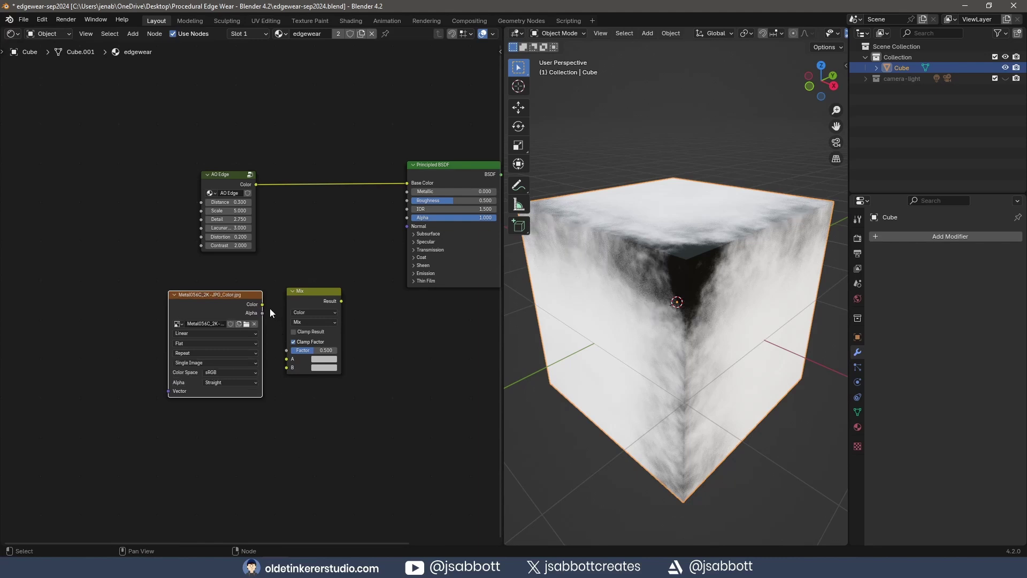
left_click_drag(262, 304, 279, 362)
Set the Mix node's B colour to pure black (value 0) and save
left_click(324, 367)
left_click_drag(392, 266, 390, 315)
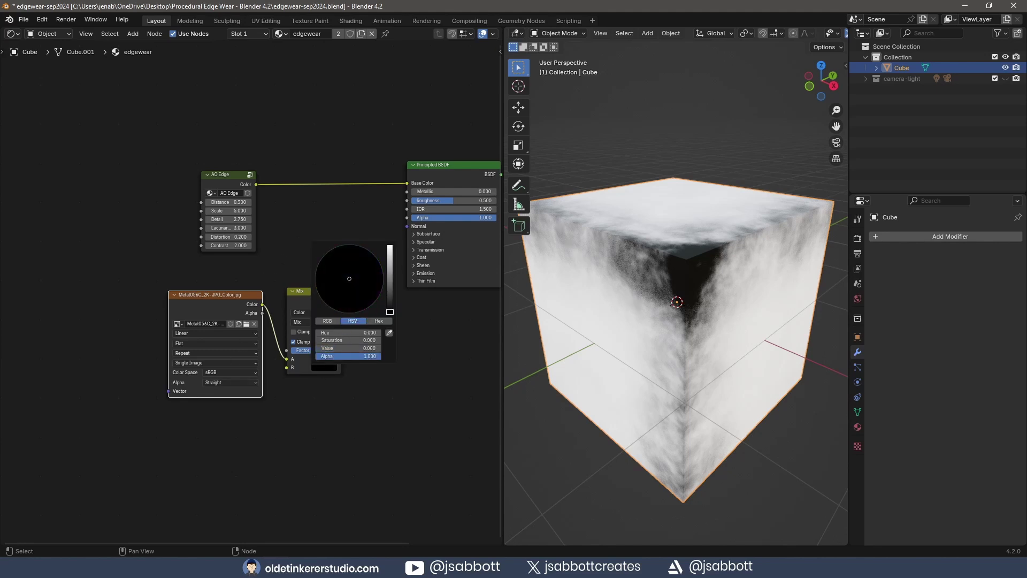
key("ctrl+s")
middle_click_drag(213, 453, 184, 402)
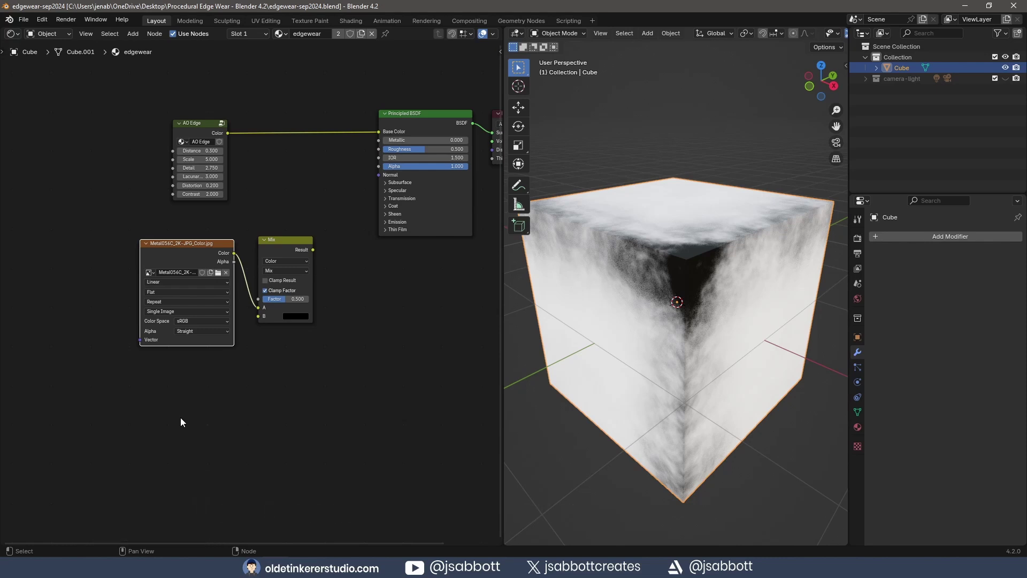
Add a second Image Texture node with the Metal055A colour and link it into Mix input B
key("shift+a")
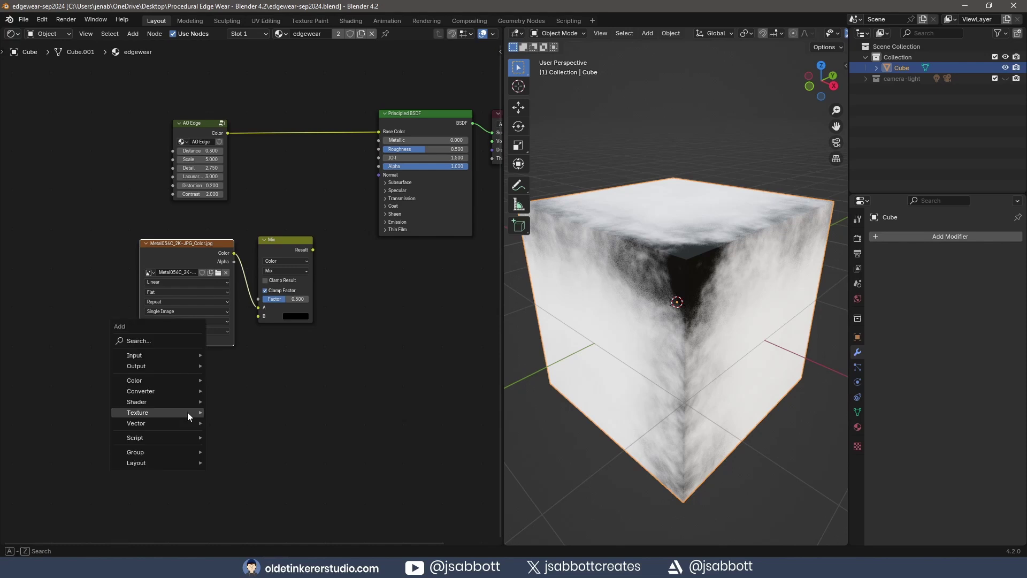
mouse_move(188, 412)
left_click(251, 337)
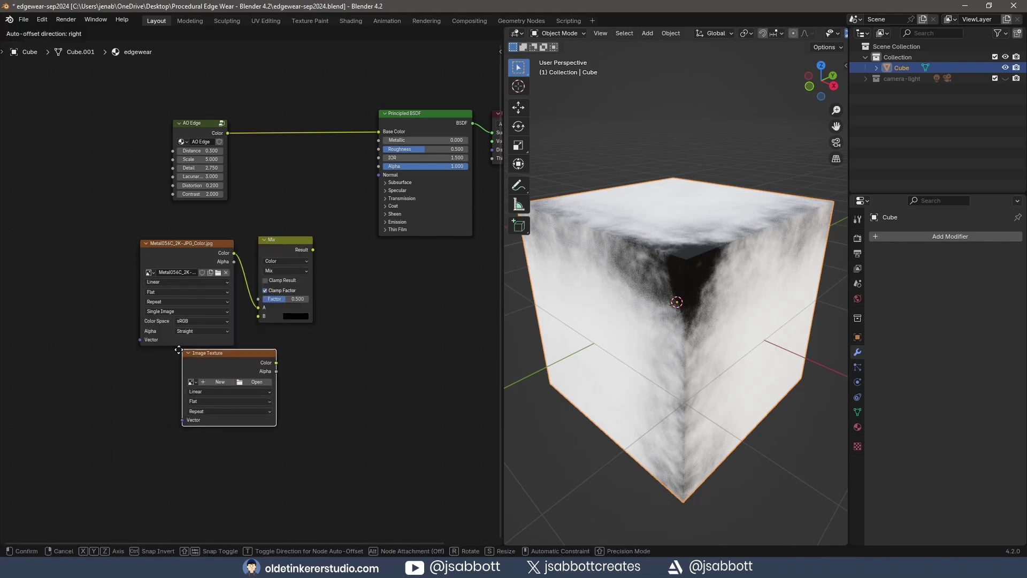
left_click(141, 364)
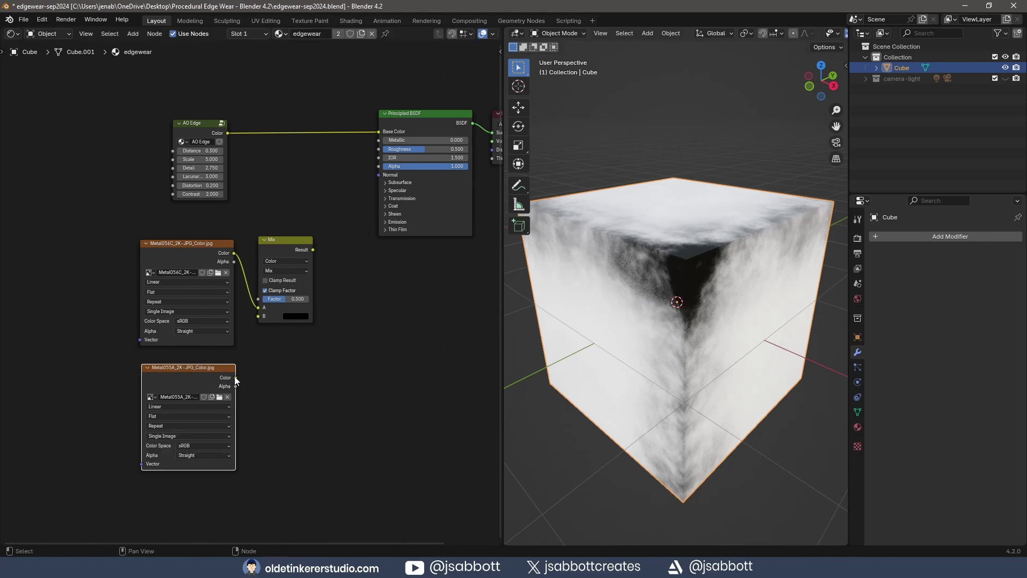
left_click_drag(235, 377, 258, 317)
Use the AO Edge mask as the Mix factor and send the result into Base Color
left_click_drag(226, 133, 258, 299)
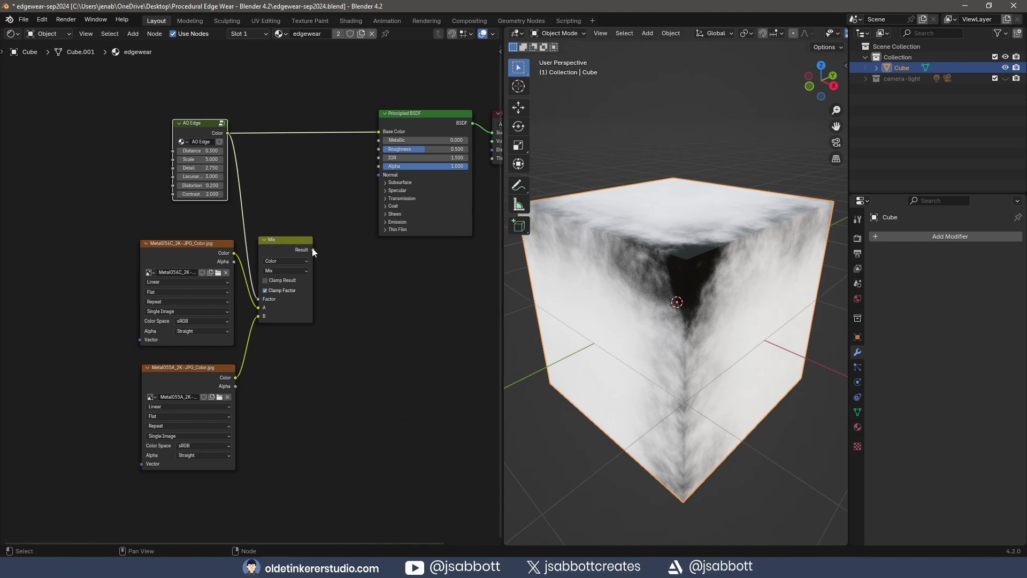
left_click_drag(313, 249, 380, 133)
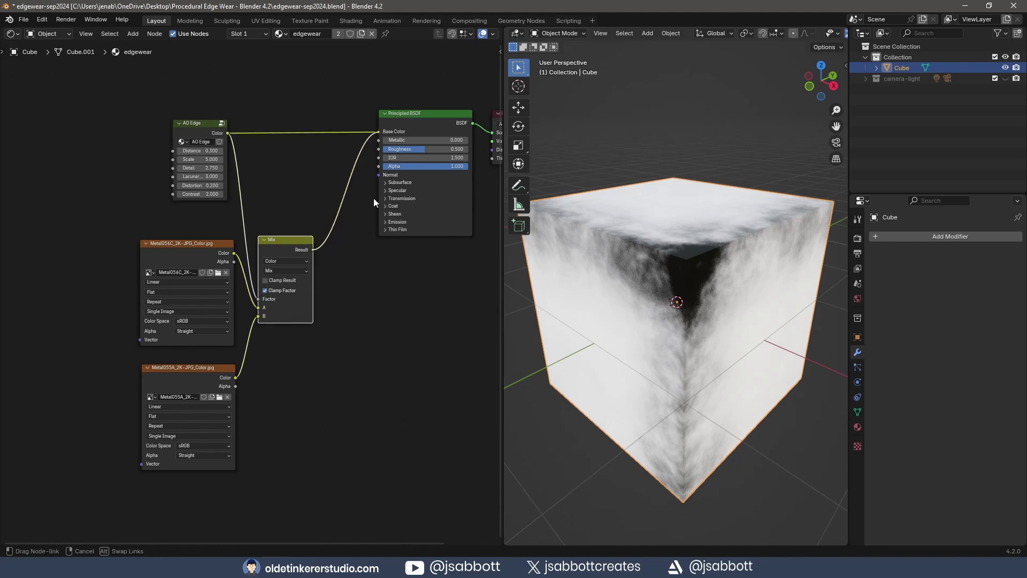
middle_click_drag(384, 308, 390, 50)
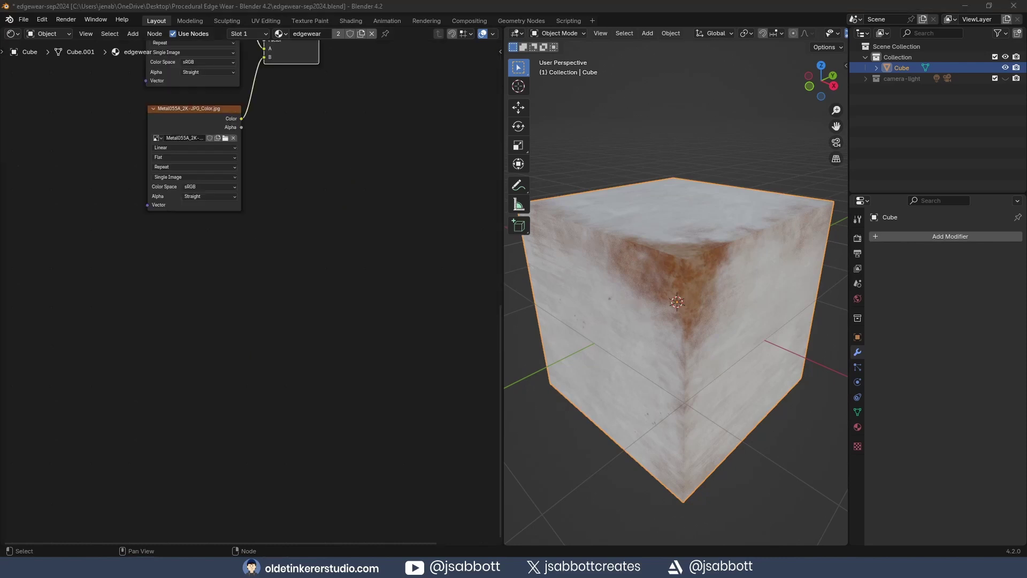
Add image texture nodes for the Metal056C Roughness, Metalness and NormalGL maps
left_click_drag(187, 274, 193, 277)
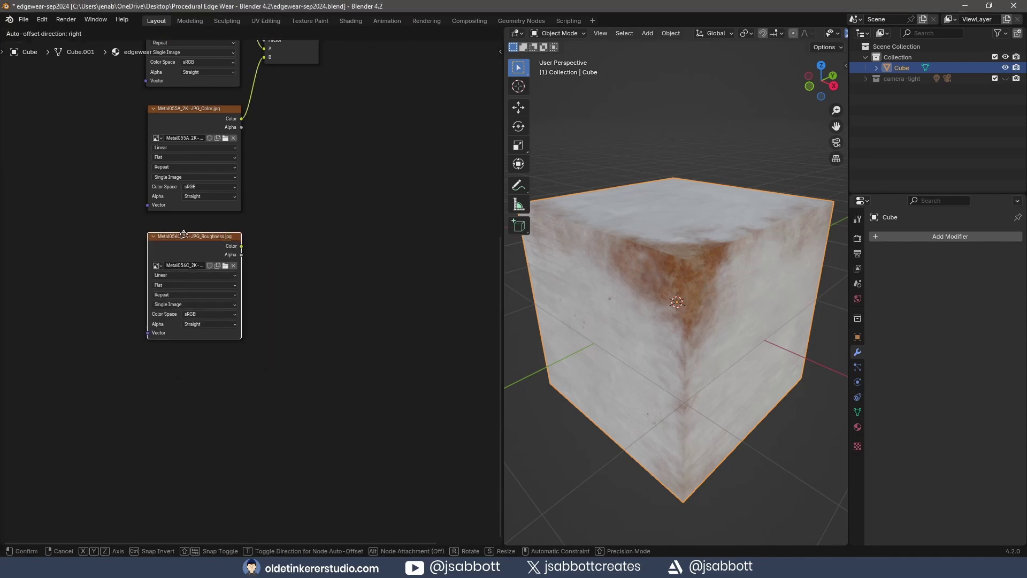
left_click(184, 434)
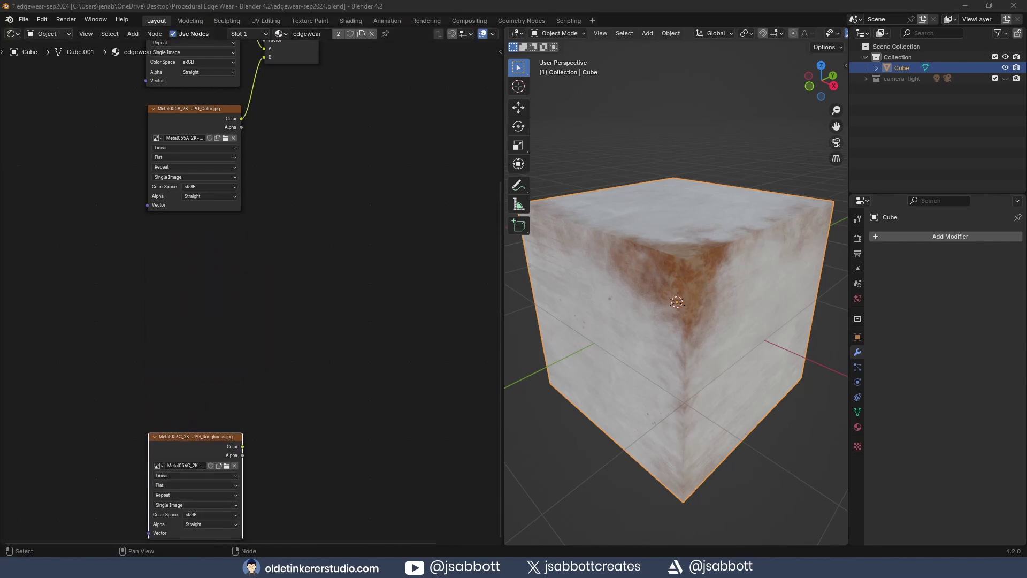
left_click_drag(184, 417, 184, 272)
left_click(178, 229)
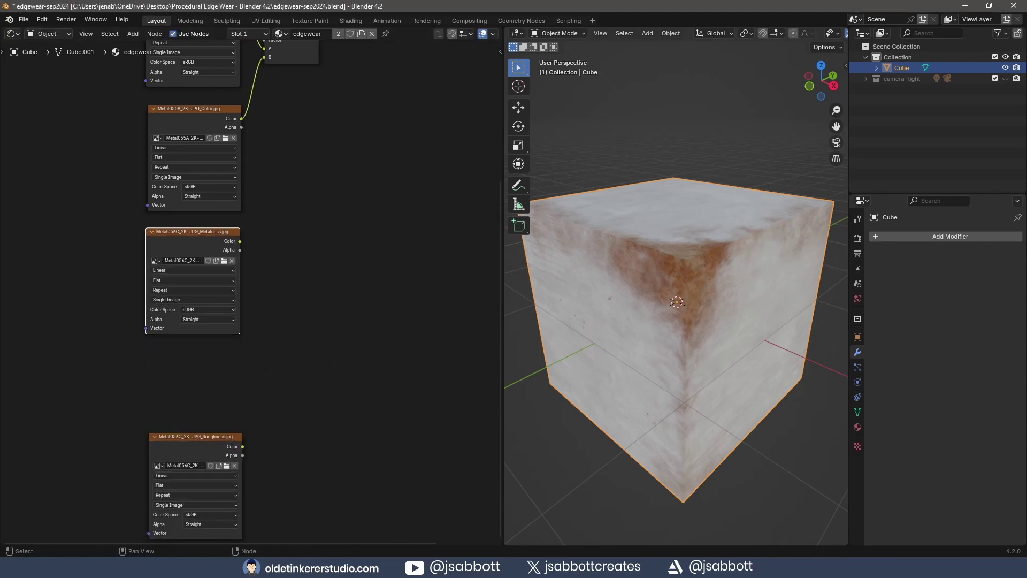
left_click_drag(399, 211, 400, 98)
left_click(400, 97)
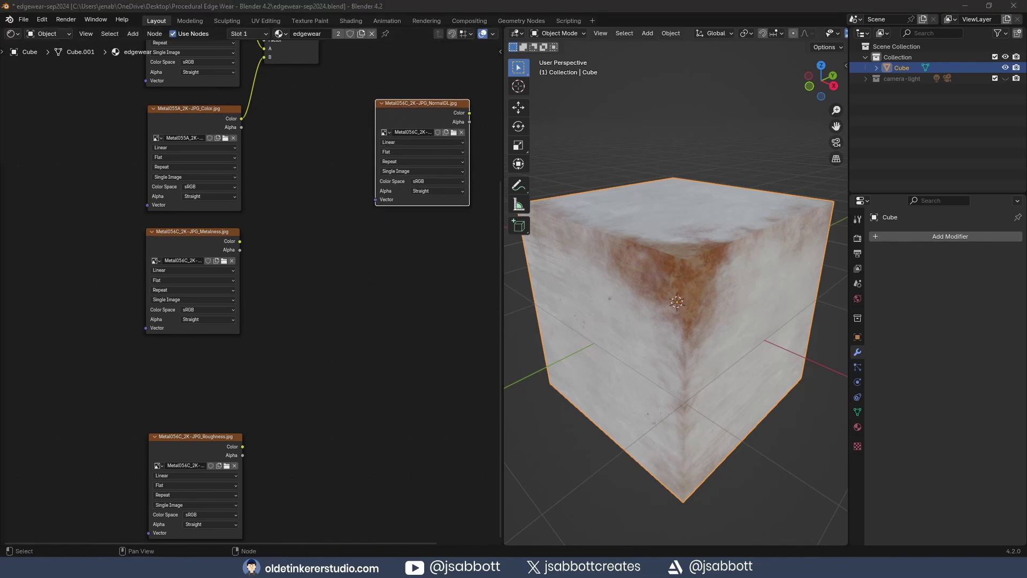
Add image texture nodes for the Metal055A Metalness, Roughness and NormalGL maps
left_click_drag(107, 375, 139, 367)
left_click(149, 343)
scroll(247, 362, "down", 5, "shift")
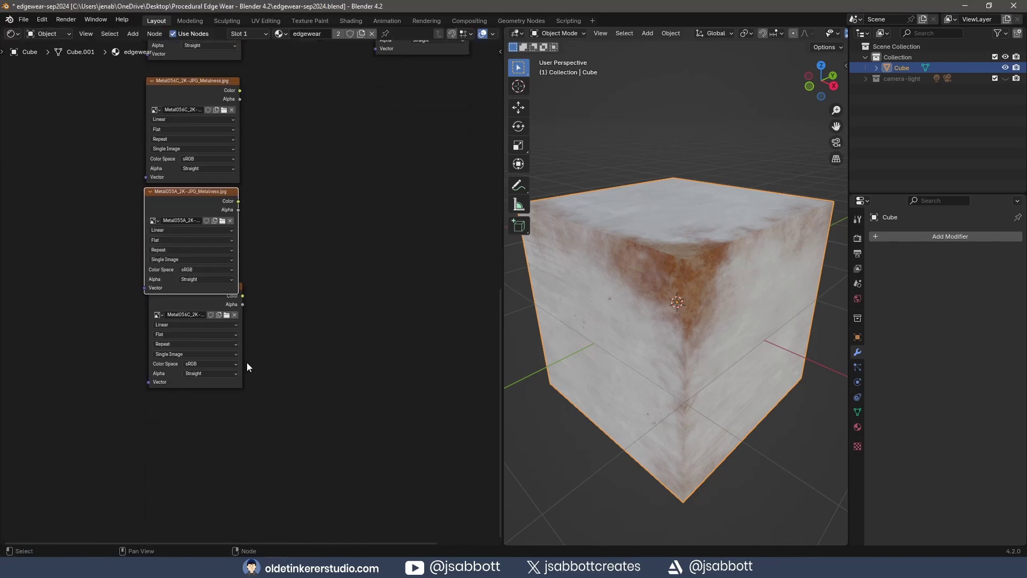
left_click_drag(200, 314, 195, 339)
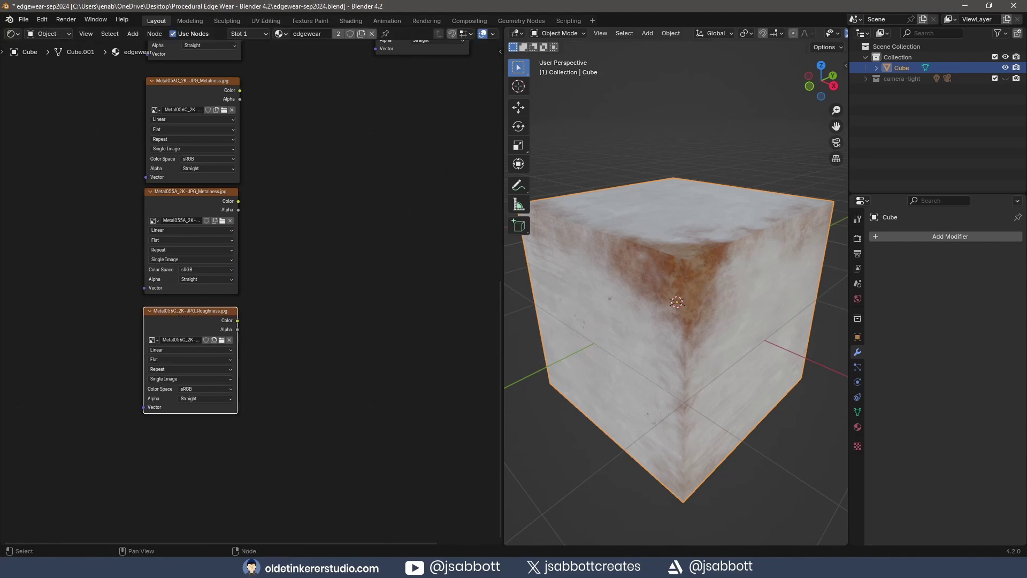
left_click_drag(173, 470, 174, 475)
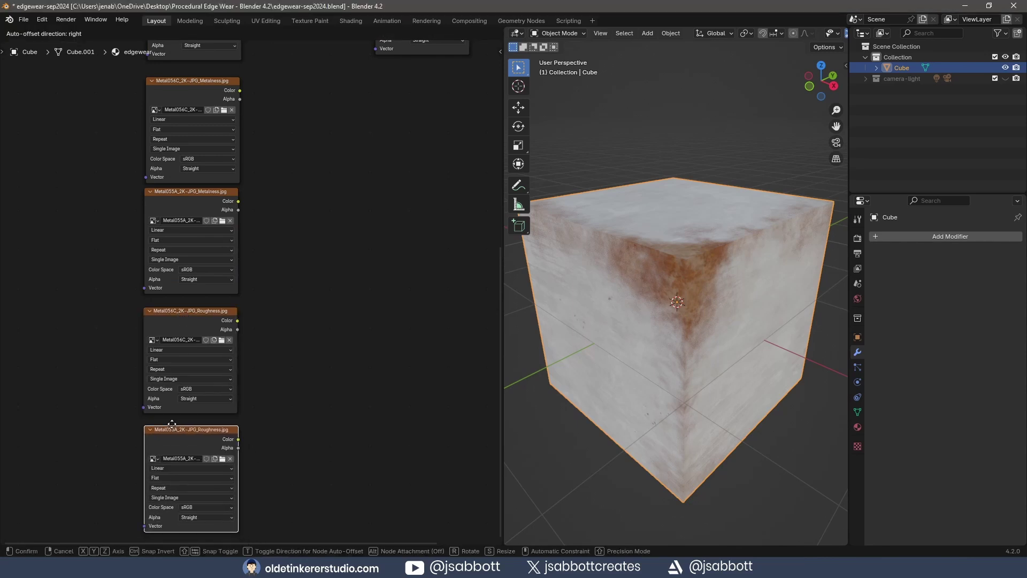
left_click(160, 449)
left_click_drag(342, 252, 344, 264)
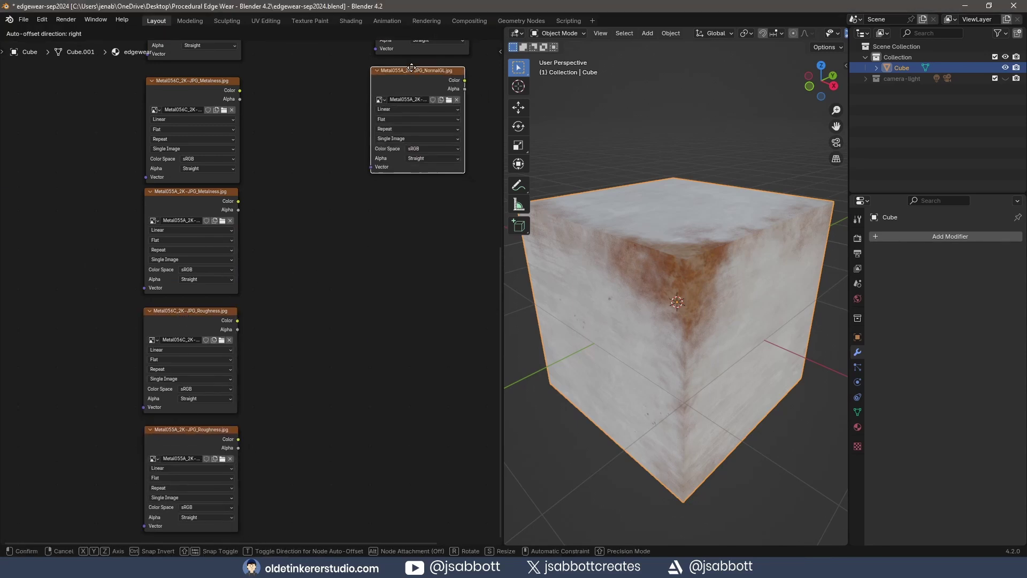
left_click(344, 91)
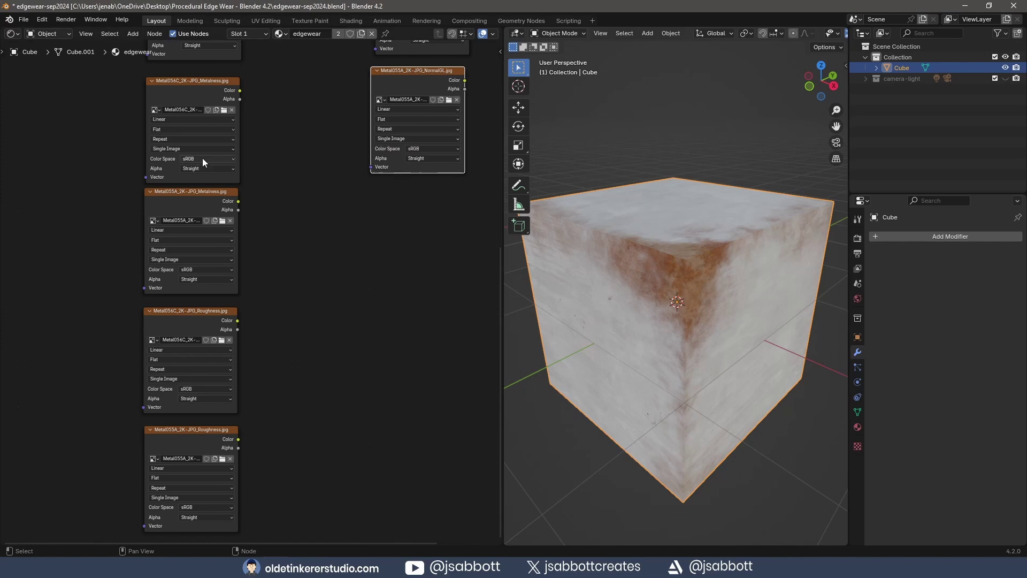
Set both metalness textures' color space to Non-Color
scroll(261, 136, "up", 2)
scroll(289, 222, "up", 1)
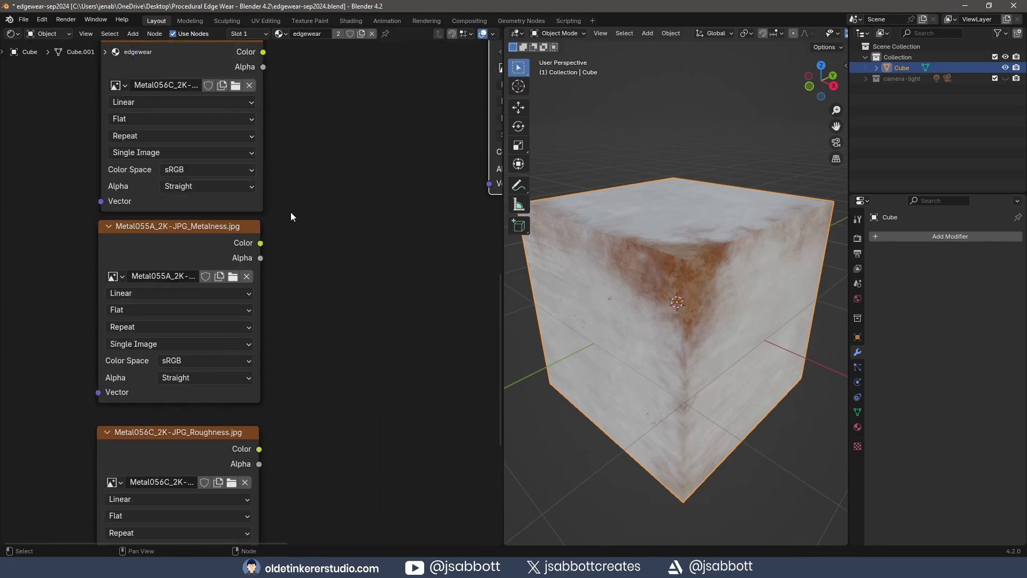
left_click(187, 171)
left_click(328, 269)
left_click(195, 362)
left_click(319, 465)
Set both roughness textures' color space to Non-Color
middle_click_drag(355, 481, 320, 153)
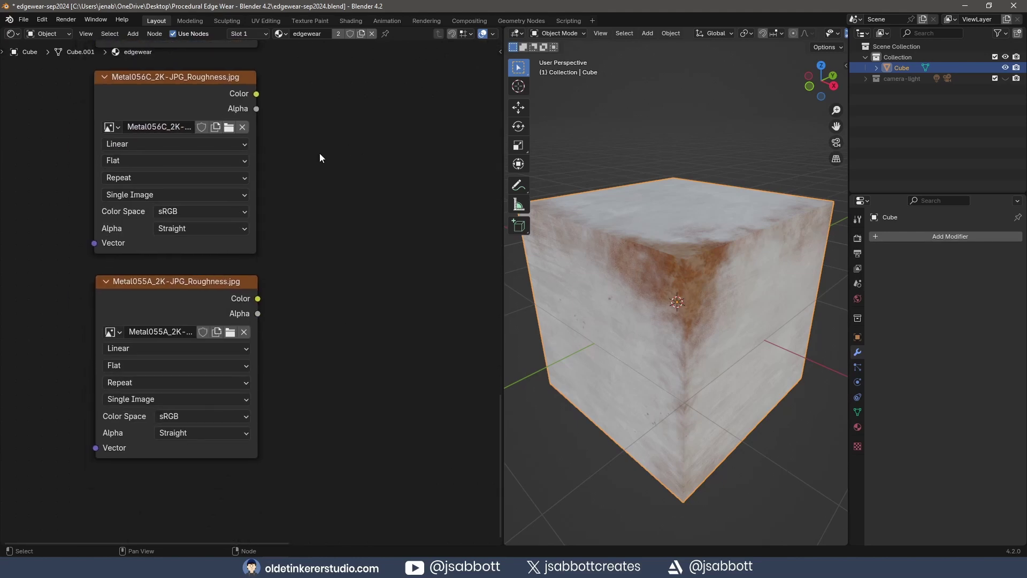
left_click(188, 212)
left_click(321, 316)
left_click(185, 415)
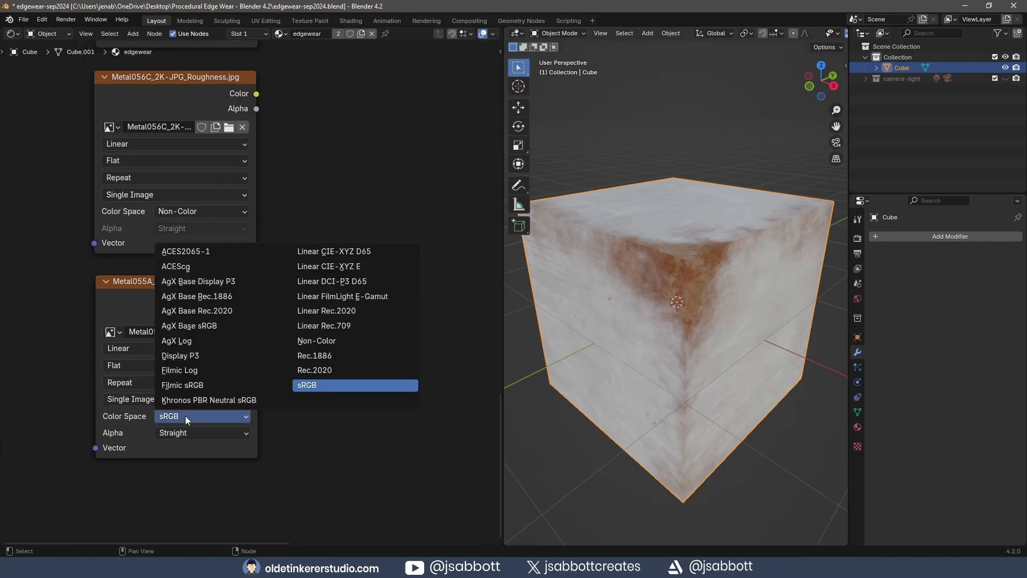
left_click(316, 342)
Set both NormalGL textures' color space to Non-Color
middle_click_drag(315, 375, 283, 432)
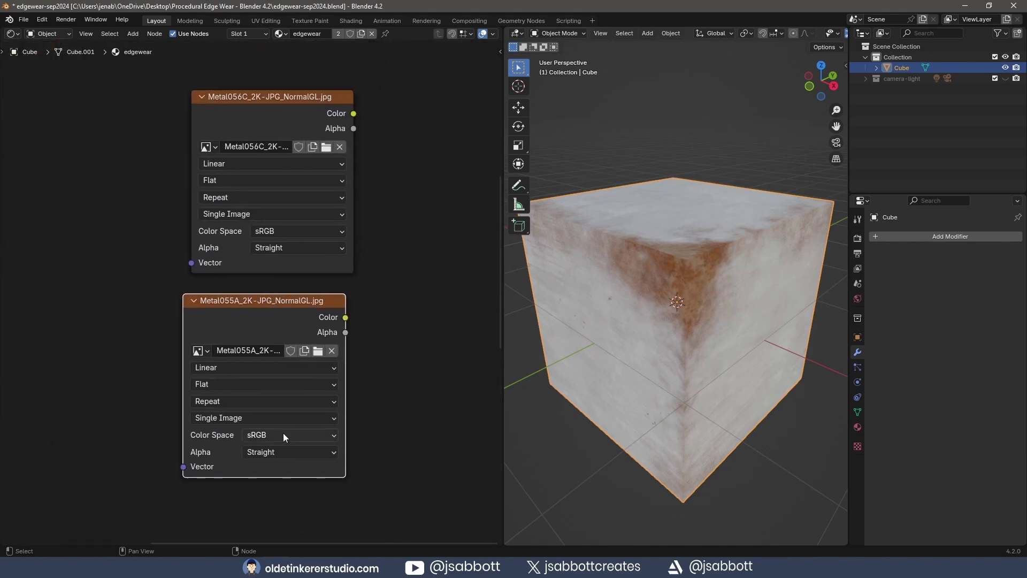
left_click(284, 434)
left_click(403, 359)
left_click(289, 230)
left_click(401, 323)
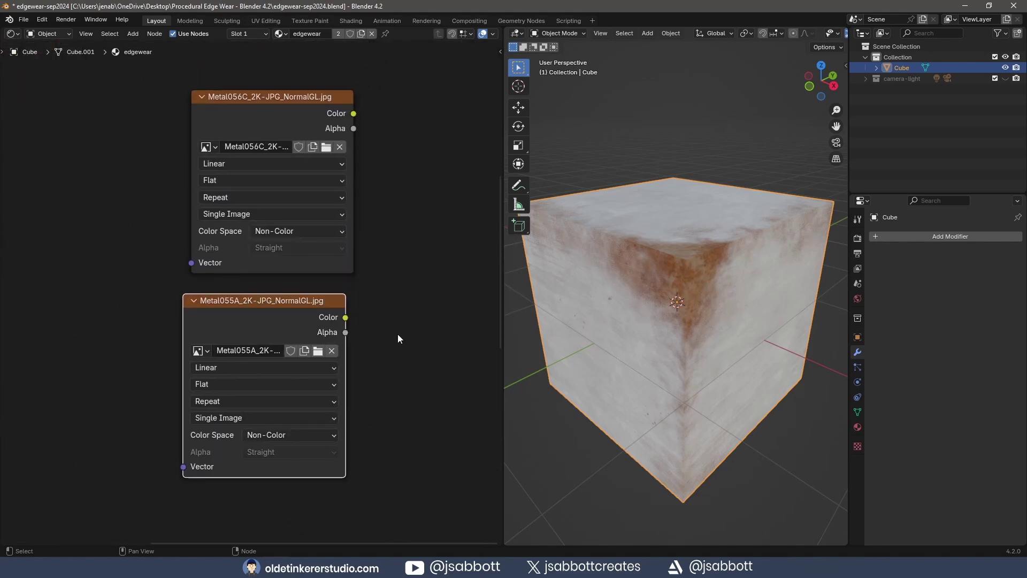
scroll(397, 334, "down", 4)
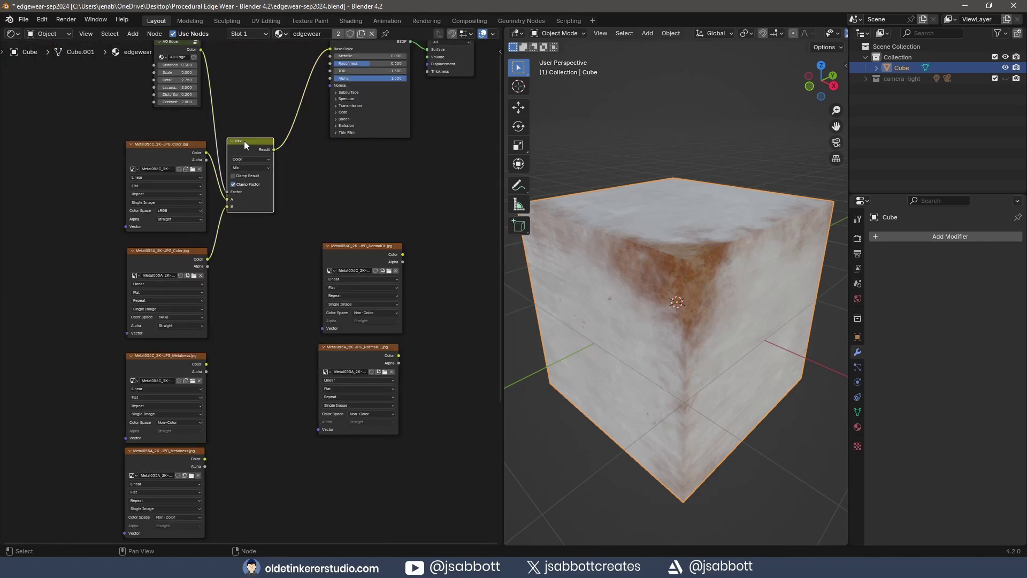
Duplicate the Mix node to blend Metal056C and Metal055A metalness, with AO Edge as factor
key("shift+d")
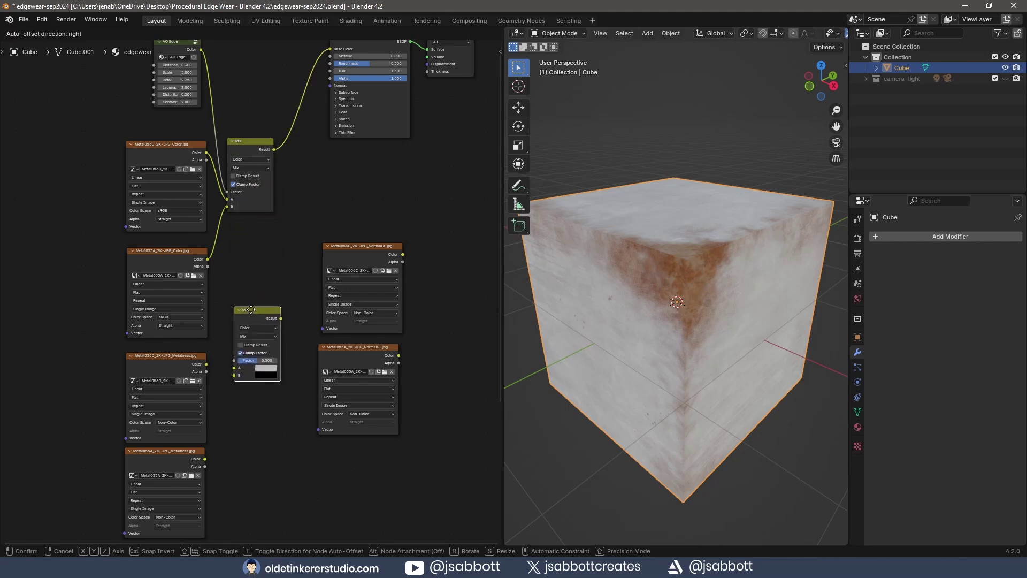
left_click(253, 311)
middle_click_drag(270, 221, 270, 261)
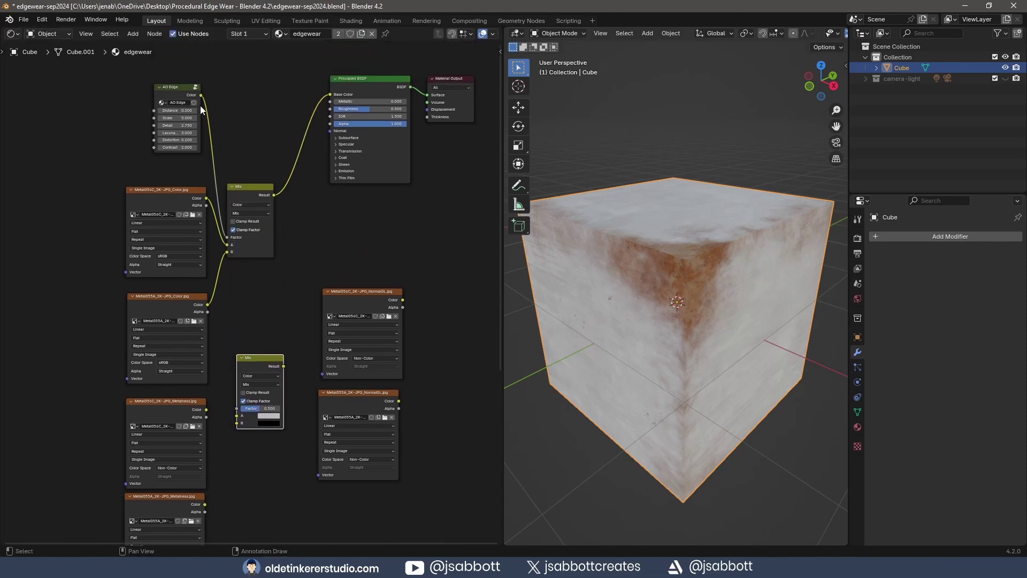
scroll(218, 111, "up", 1)
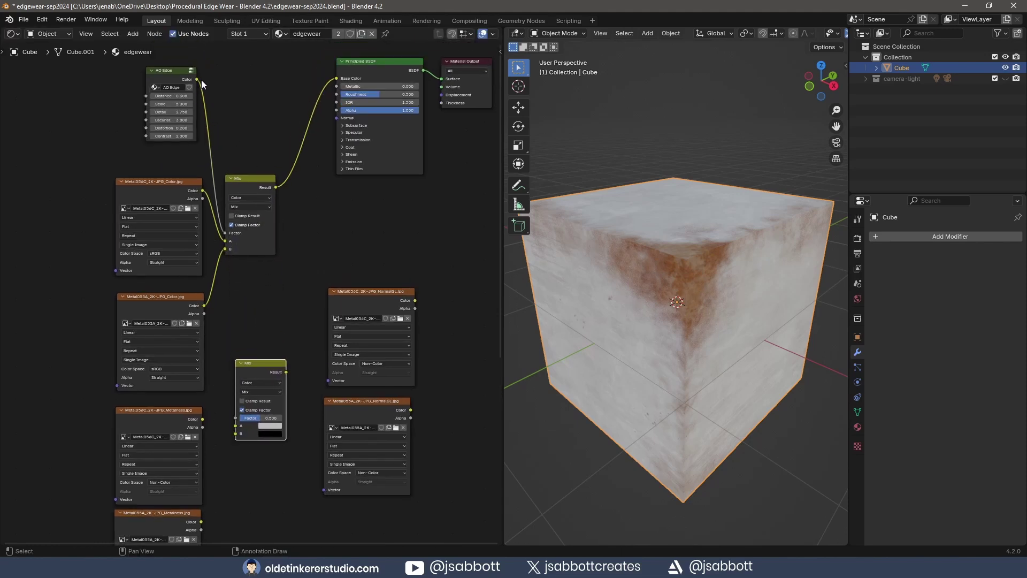
left_click_drag(196, 79, 235, 418)
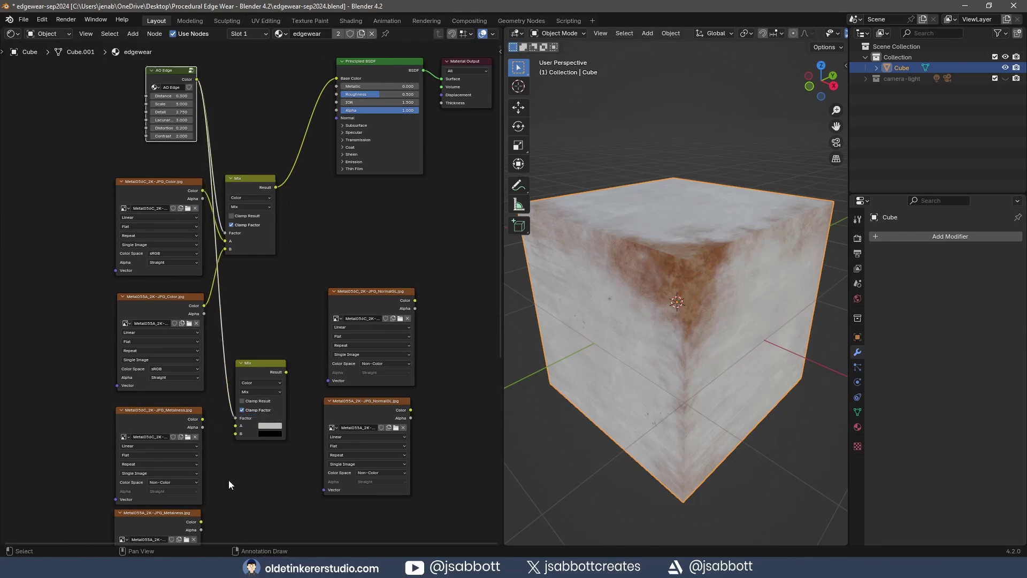
middle_click_drag(229, 480, 220, 354)
left_click_drag(194, 293, 227, 299)
left_click_drag(194, 396, 227, 307)
middle_click_drag(277, 301, 233, 349)
Link the roughness texture into the roughness Mix and wire its result into the shader's Roughness
scroll(195, 428, "down", 3)
scroll(193, 406, "up", 5)
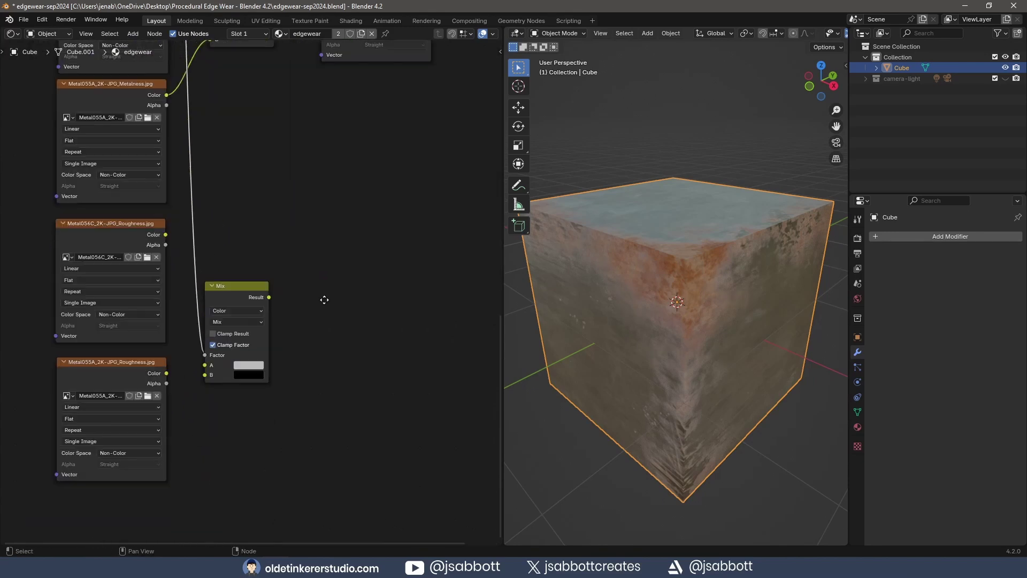
left_click_drag(174, 362, 215, 364)
scroll(216, 364, "down", 3)
scroll(383, 227, "down", 1)
left_click_drag(383, 227, 261, 189)
scroll(367, 186, "up", 2)
Wire the Metal056C and Metal055A NormalGL colours into a third Mix node's A and B
middle_click_drag(378, 267, 309, 358)
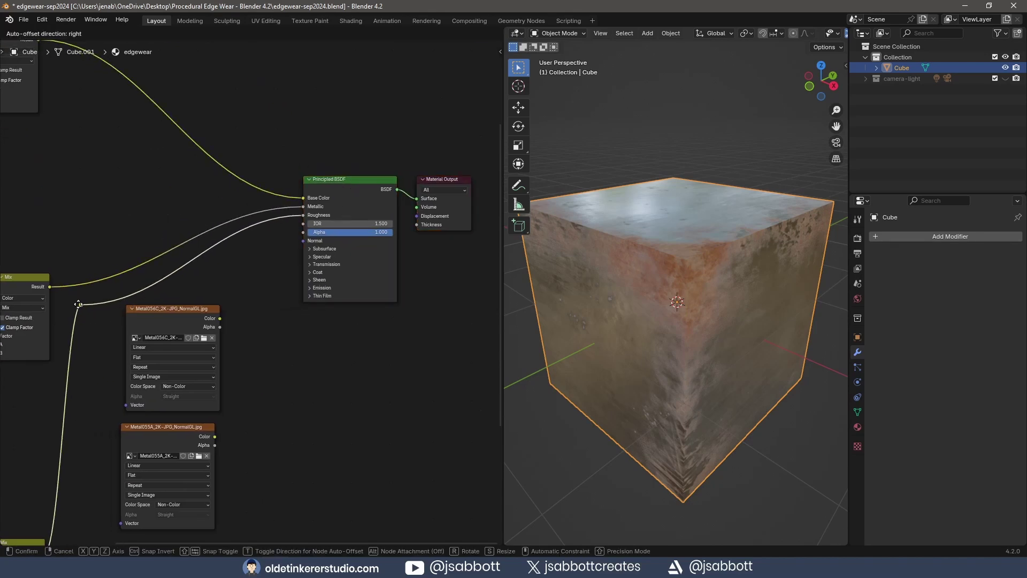
middle_click_drag(328, 409, 319, 361)
scroll(319, 361, "down", 5)
middle_click_drag(224, 225, 245, 256)
left_click_drag(290, 319, 303, 402)
scroll(400, 312, "up", 3)
middle_click_drag(391, 399, 240, 407)
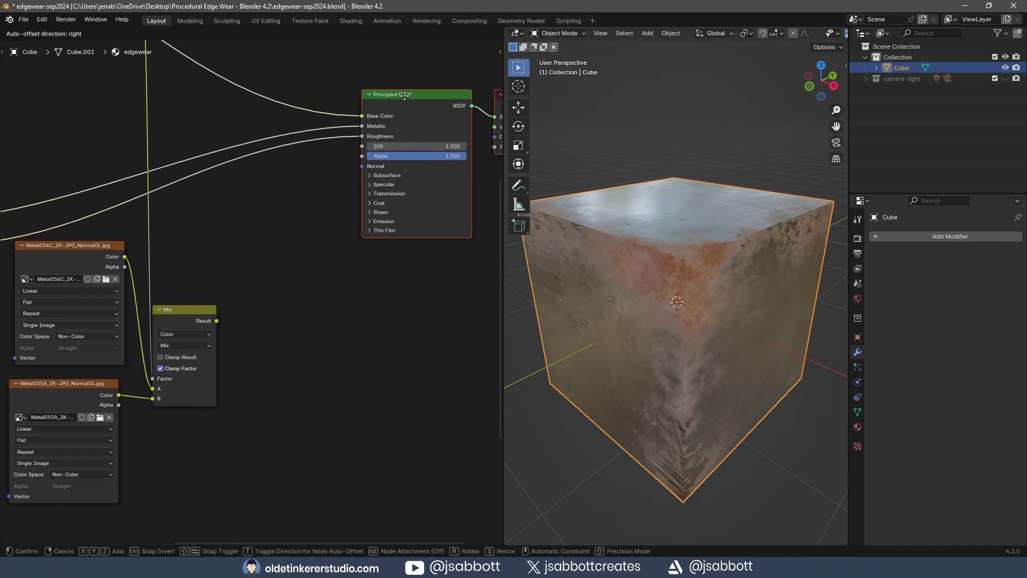
Add a Normal Map node taking the mixed normals and feeding the Principled BSDF Normal
key("shift+a")
mouse_move(288, 318)
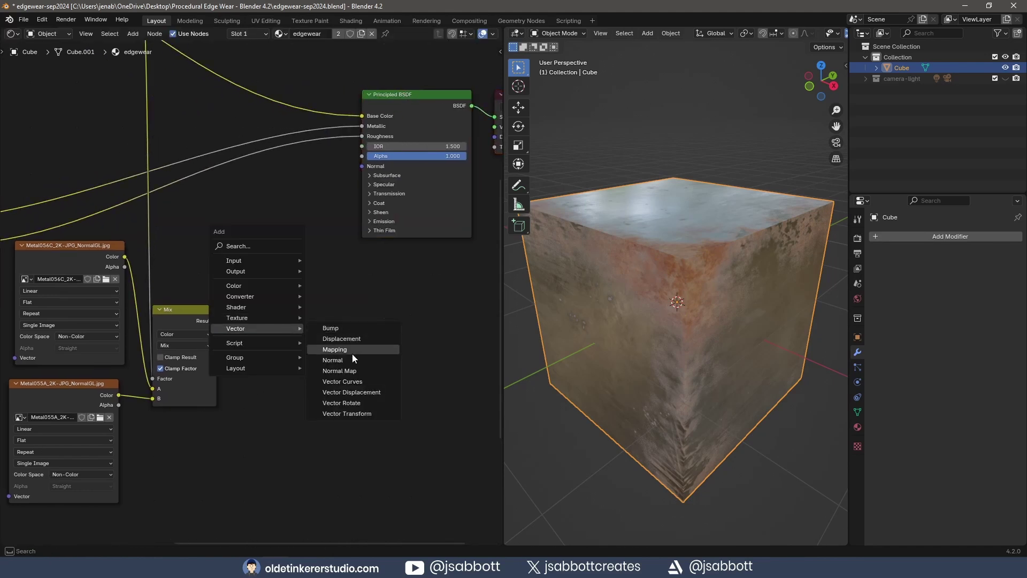
left_click(355, 371)
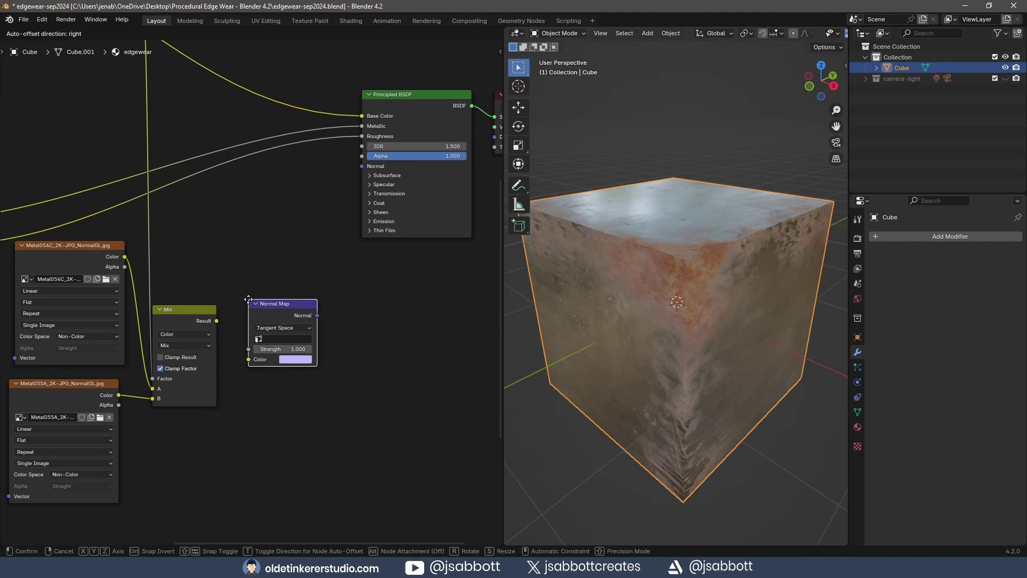
left_click(243, 297)
left_click_drag(216, 321, 225, 361)
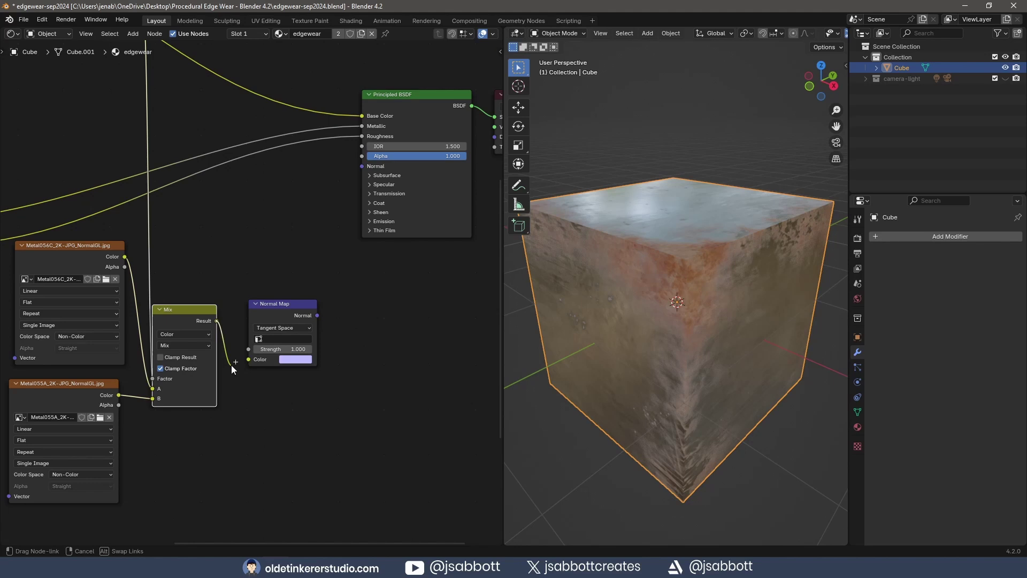
left_click_drag(233, 362, 249, 359)
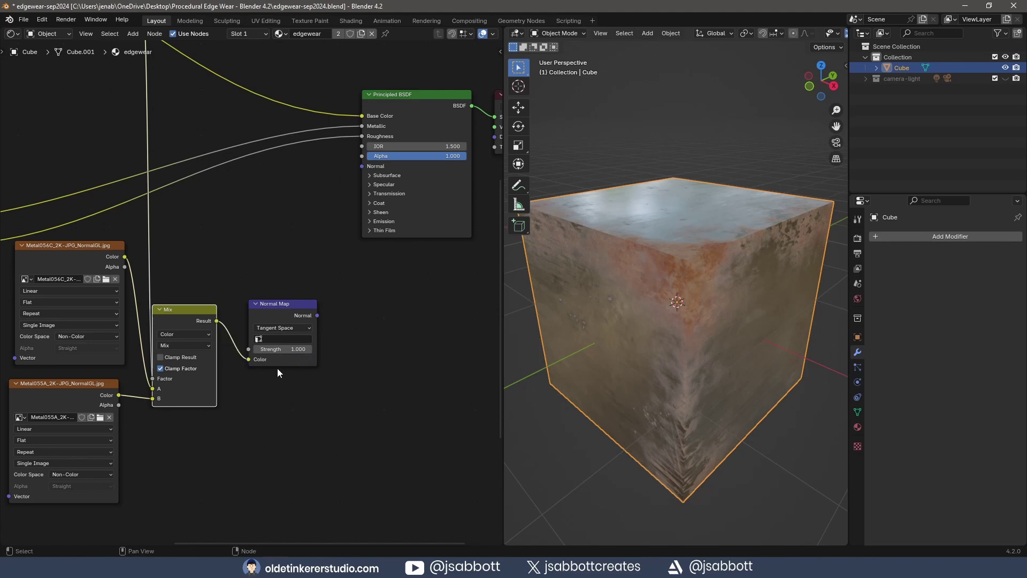
left_click(317, 319)
left_click_drag(317, 315, 362, 166)
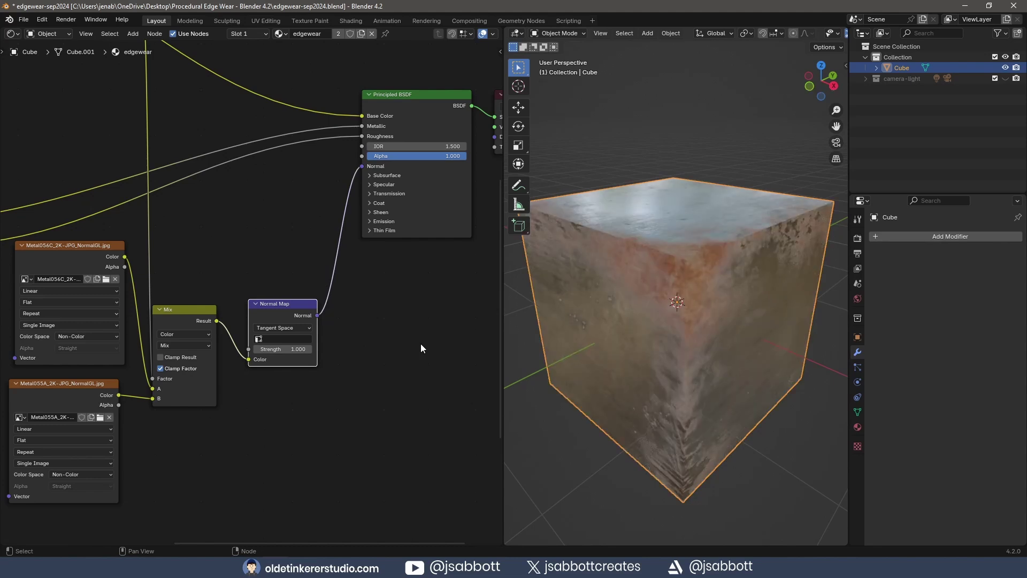
Set the Normal Map strength to 6
double_click(280, 351)
type("3")
key("Return")
scroll(609, 429, "up", 5)
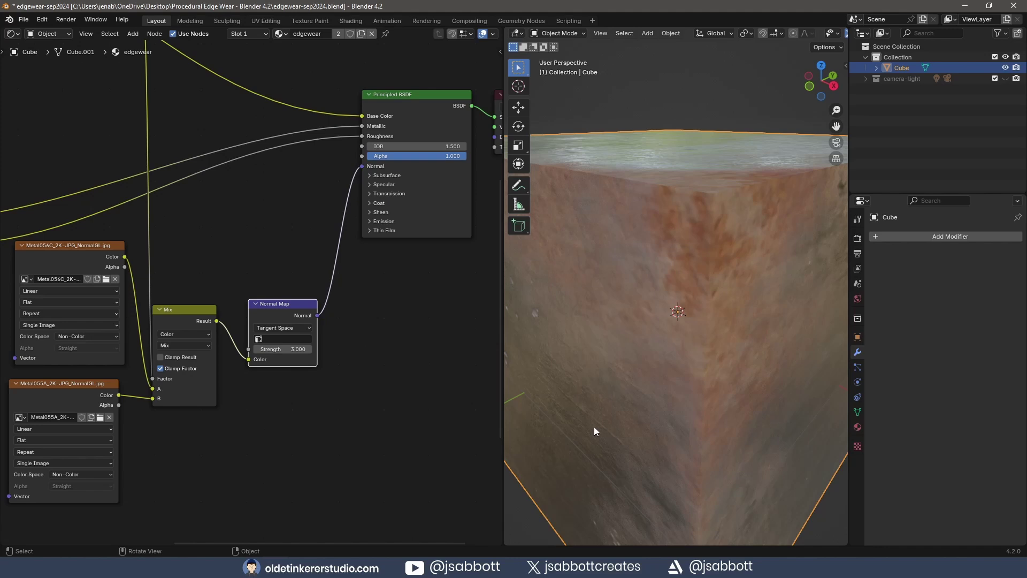
left_click(282, 349)
type("6")
key("Return")
scroll(653, 384, "down", 5)
key("ctrl+space")
key("Home")
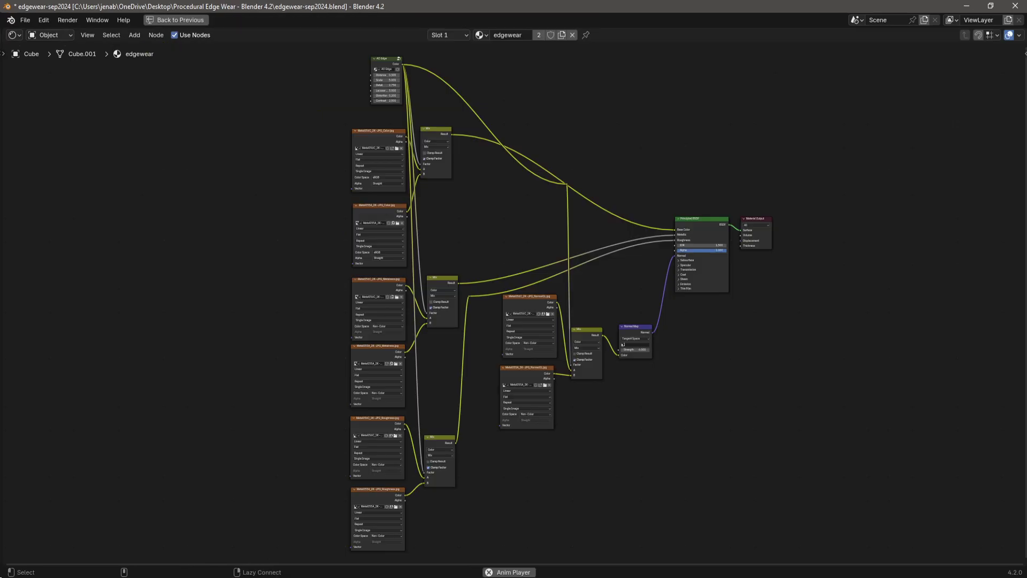